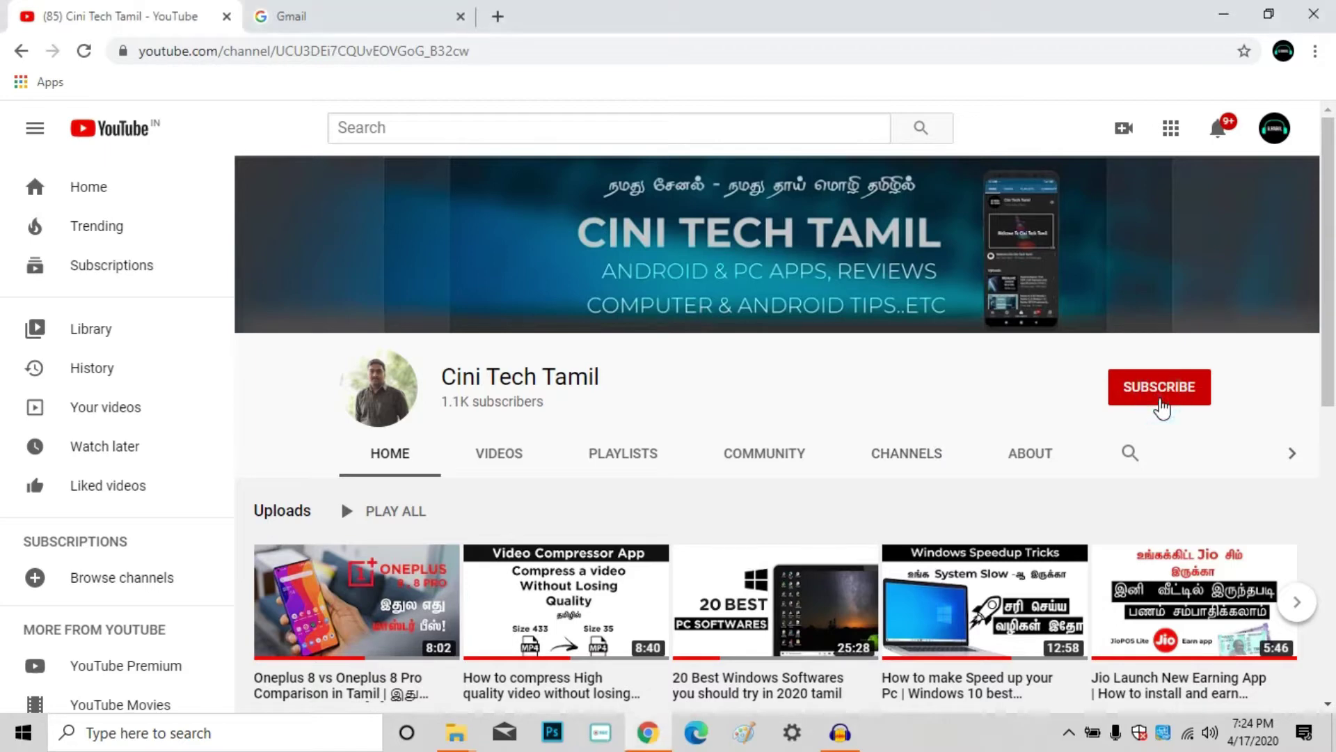
# Subscribe to the channel and set its bell notifications to All
pyautogui.click(1171, 400)
pyautogui.click(1196, 390)
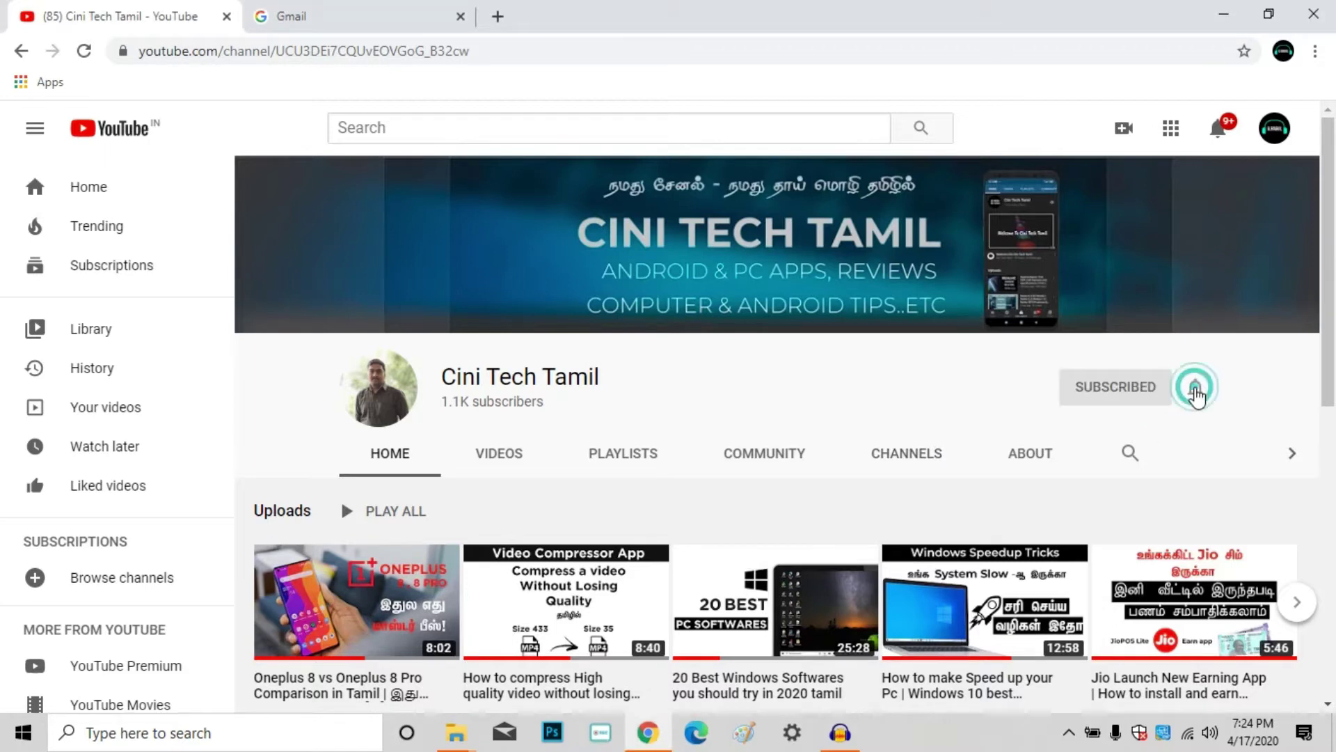
pyautogui.click(1180, 438)
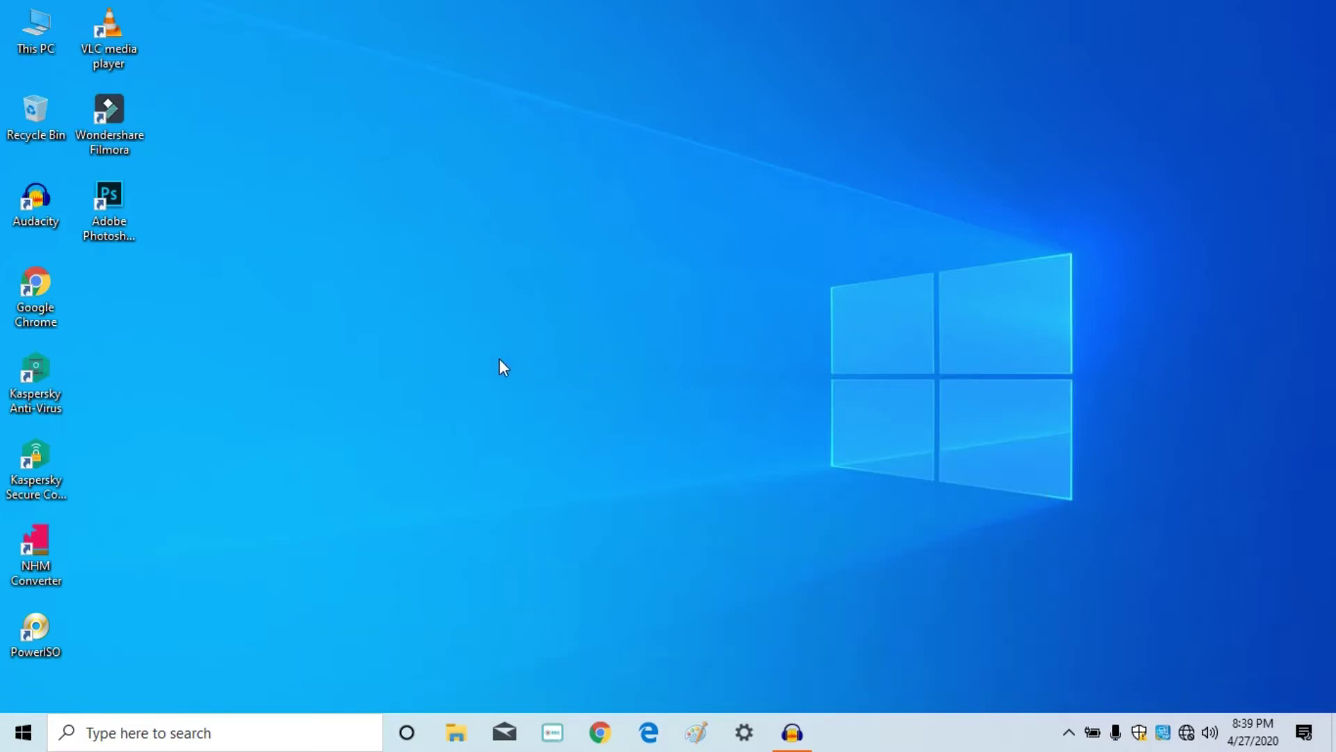
pyautogui.click(229, 737)
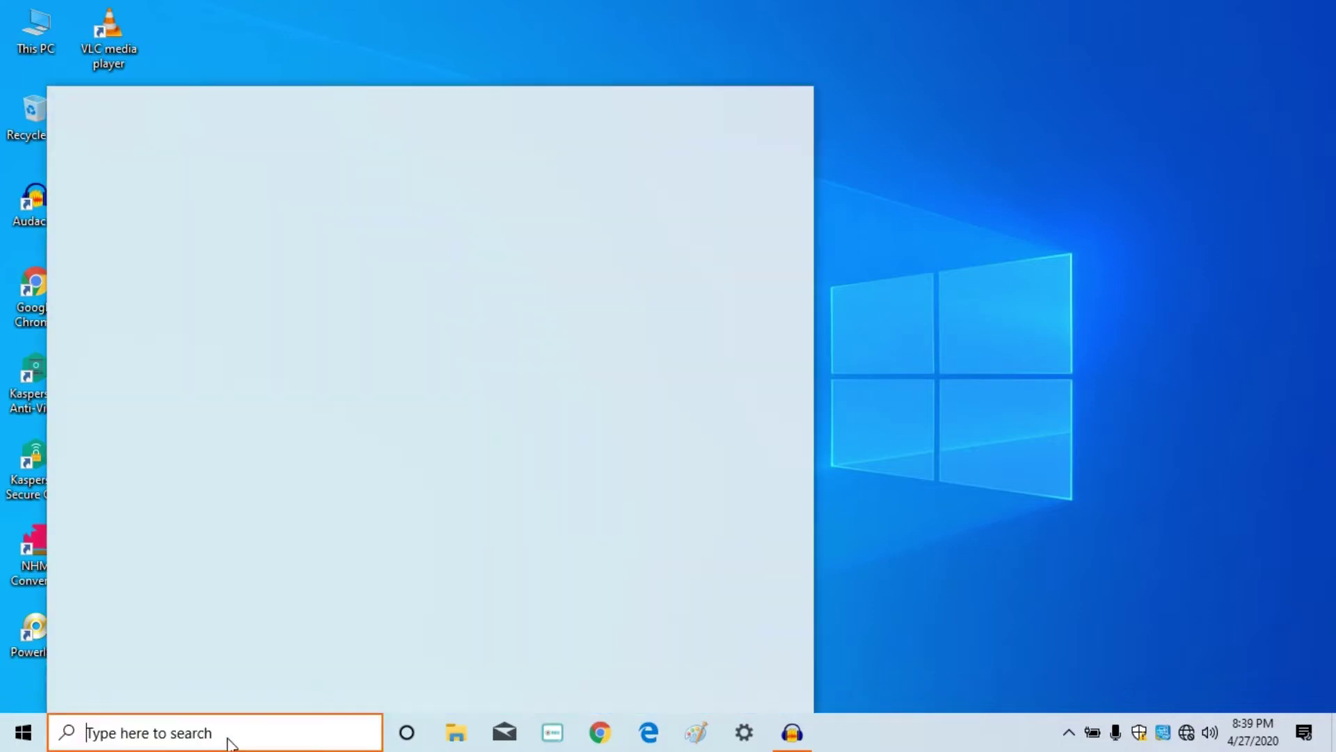
# Search Windows for 'vew advanced s' and open the advanced system settings result
pyautogui.write('v')
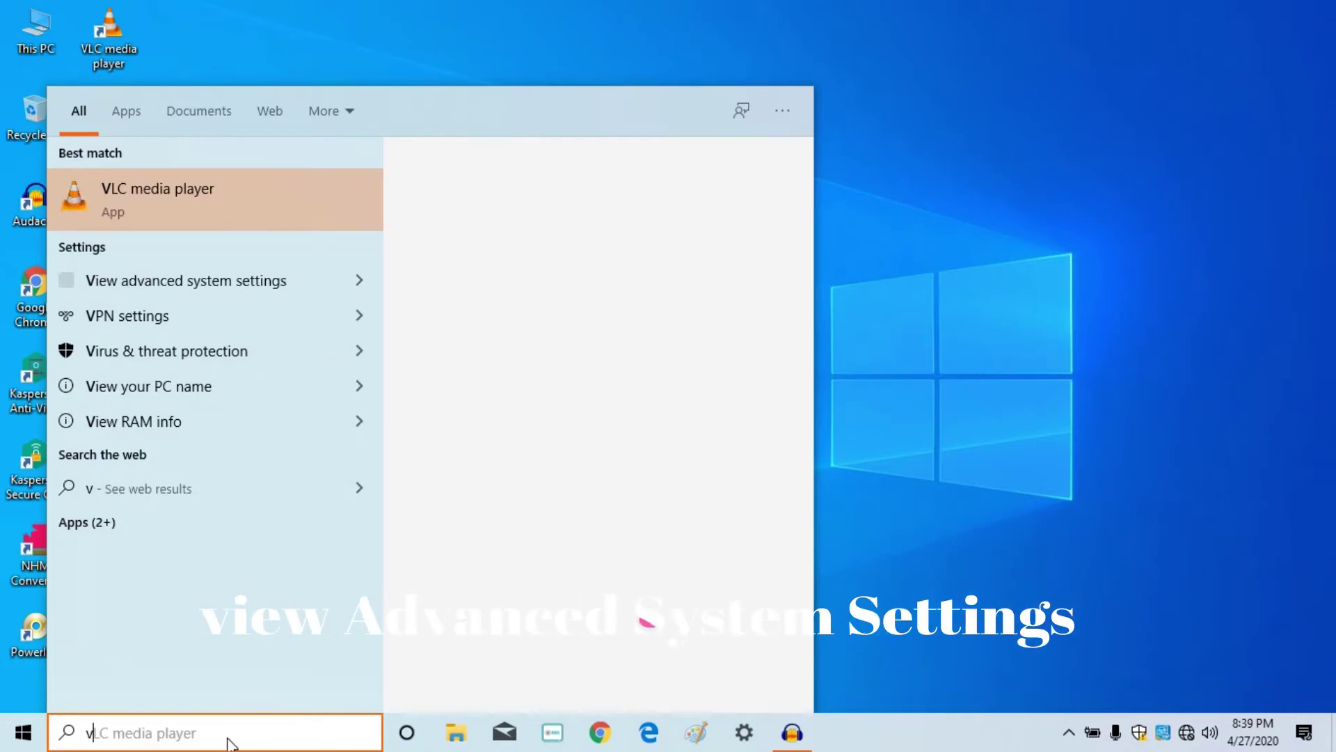
pyautogui.write('ew ad')
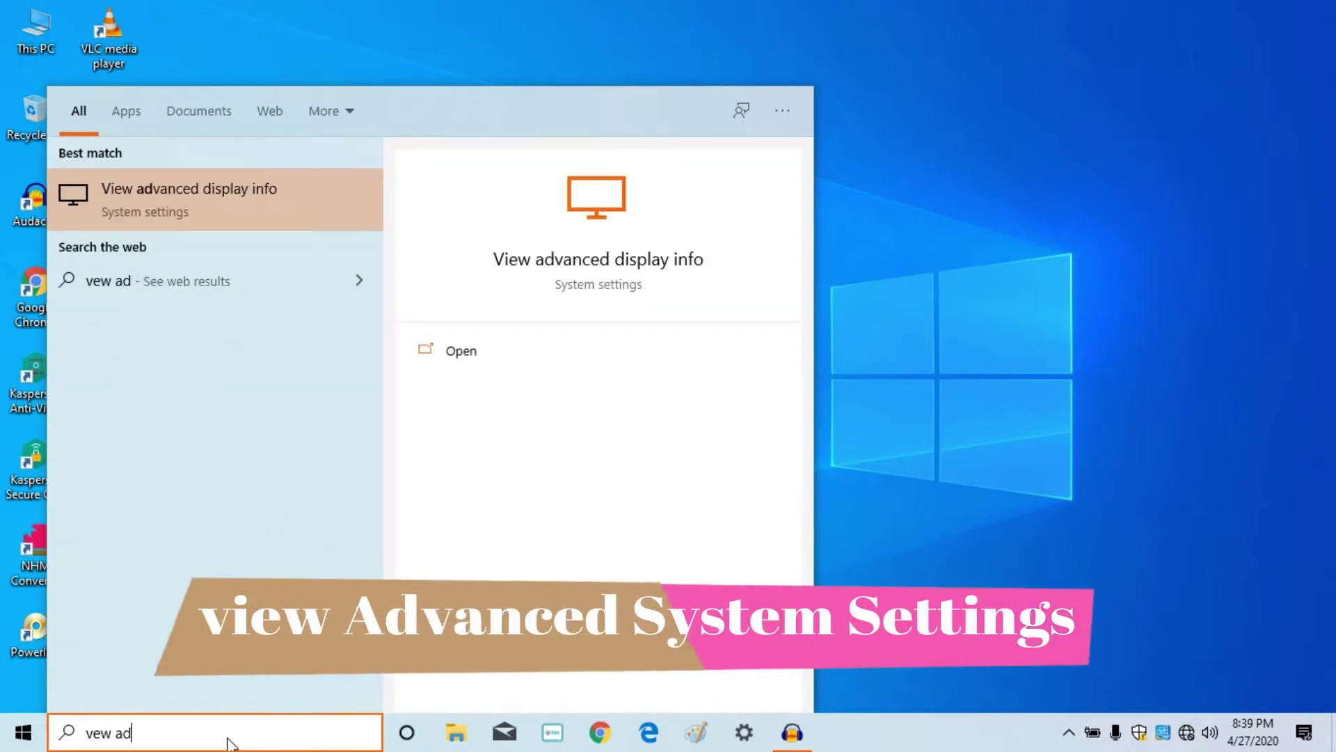
pyautogui.write('van')
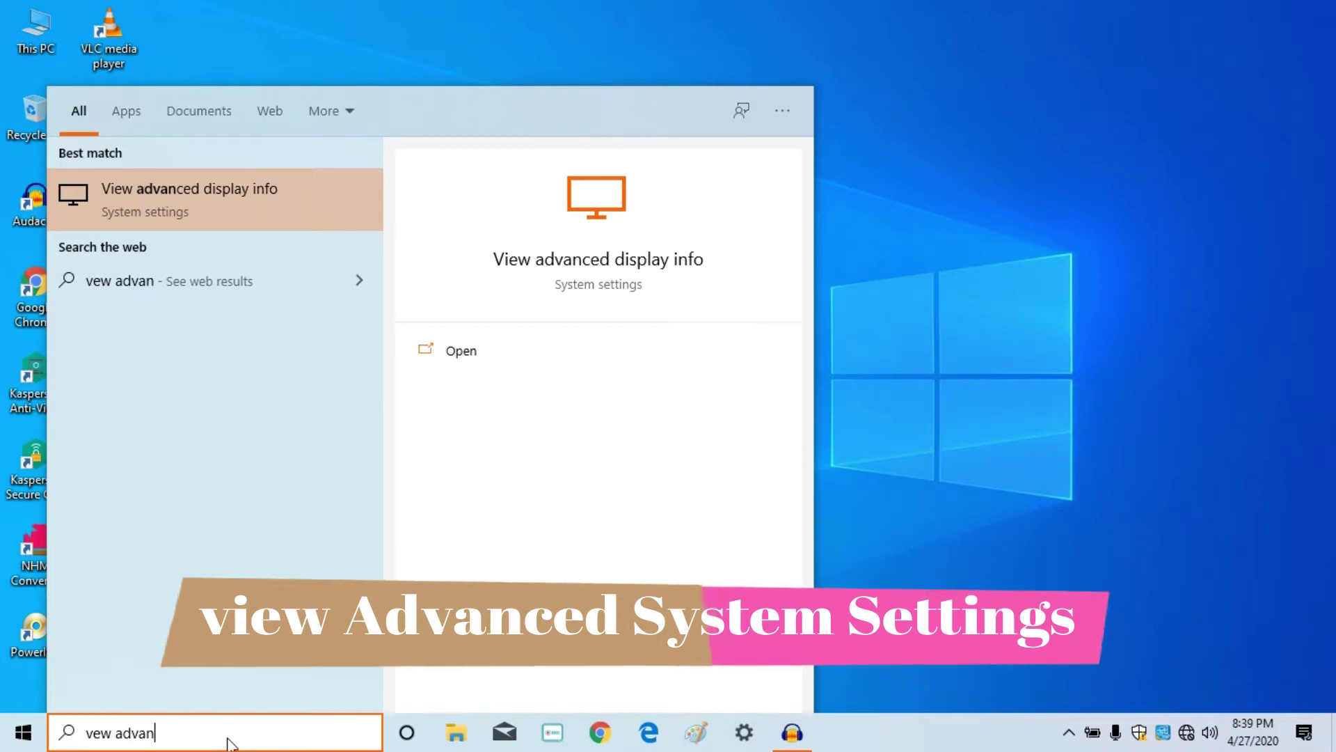
pyautogui.write('ced')
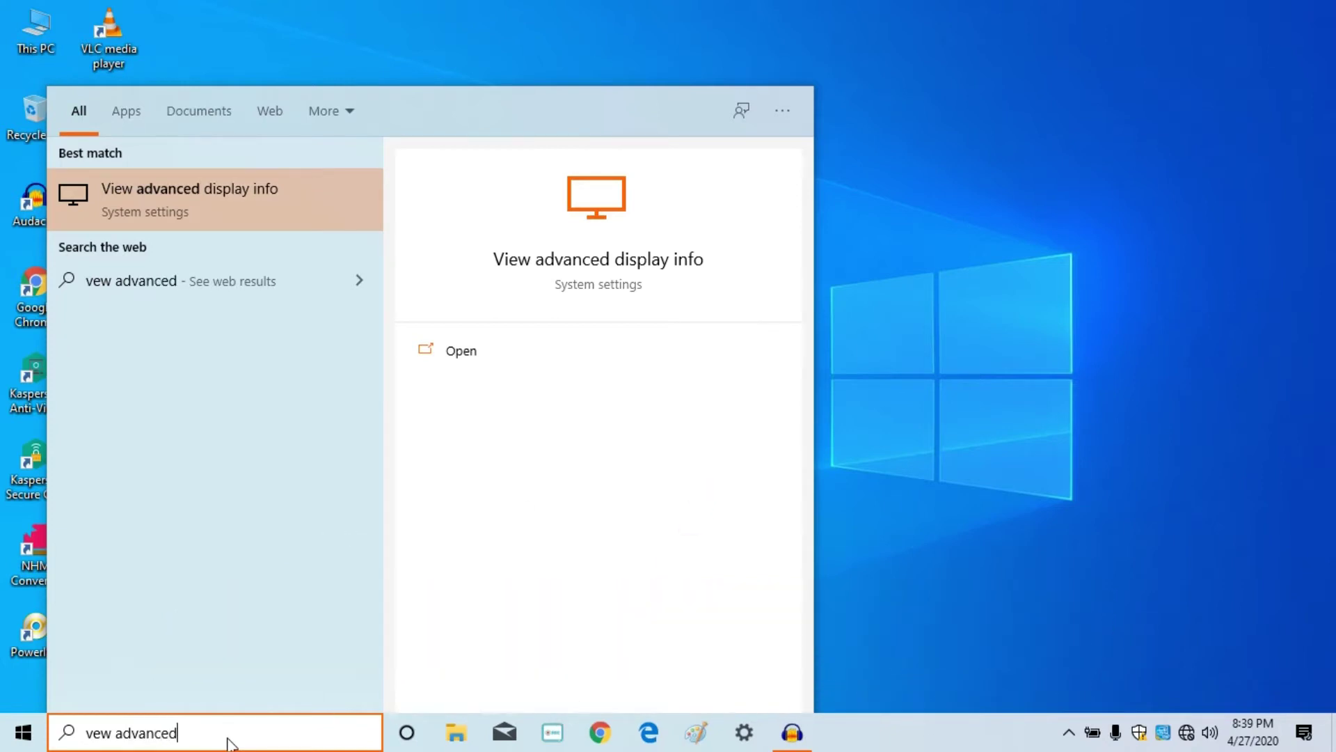
pyautogui.write(' se')
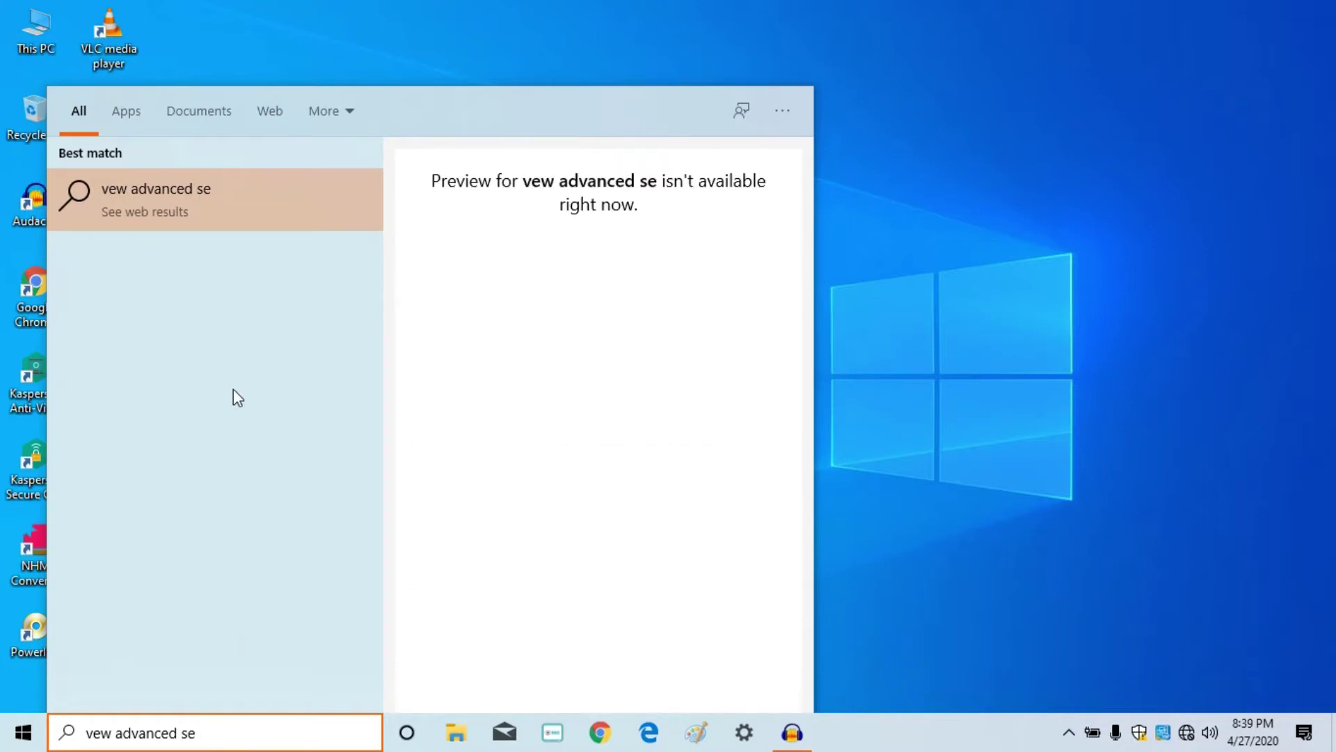
pyautogui.press('BackSpace')
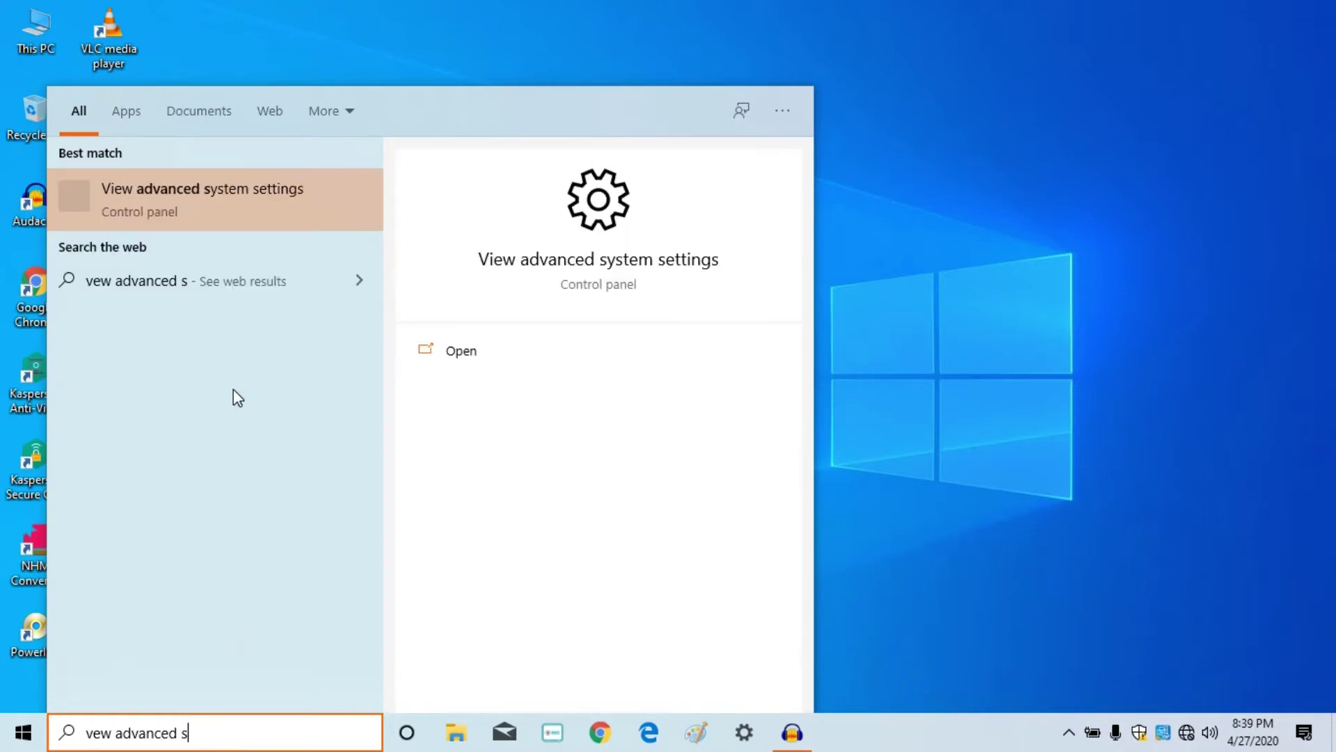
pyautogui.click(181, 208)
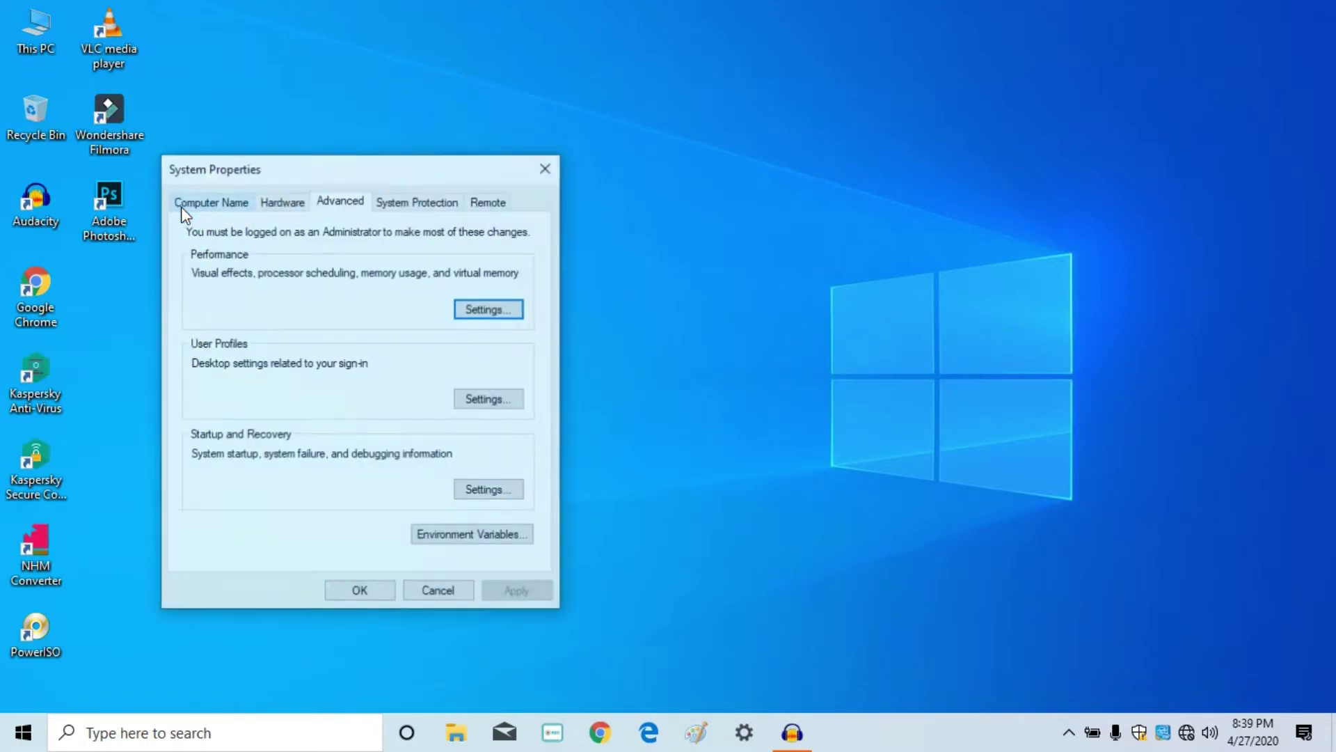
# Leave Automatically restart unchecked in Startup and Recovery, then close it and System Properties
pyautogui.click(490, 490)
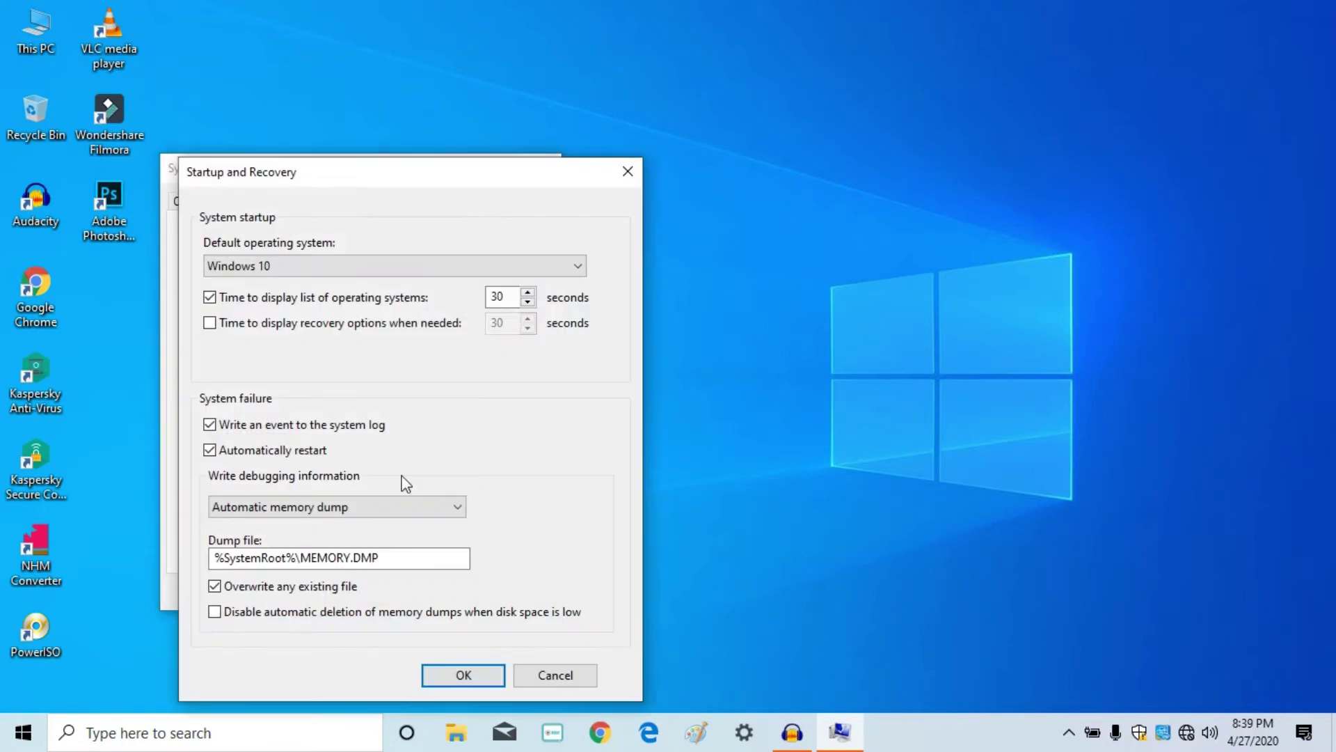
pyautogui.click(290, 458)
pyautogui.click(284, 450)
pyautogui.click(284, 449)
pyautogui.click(539, 678)
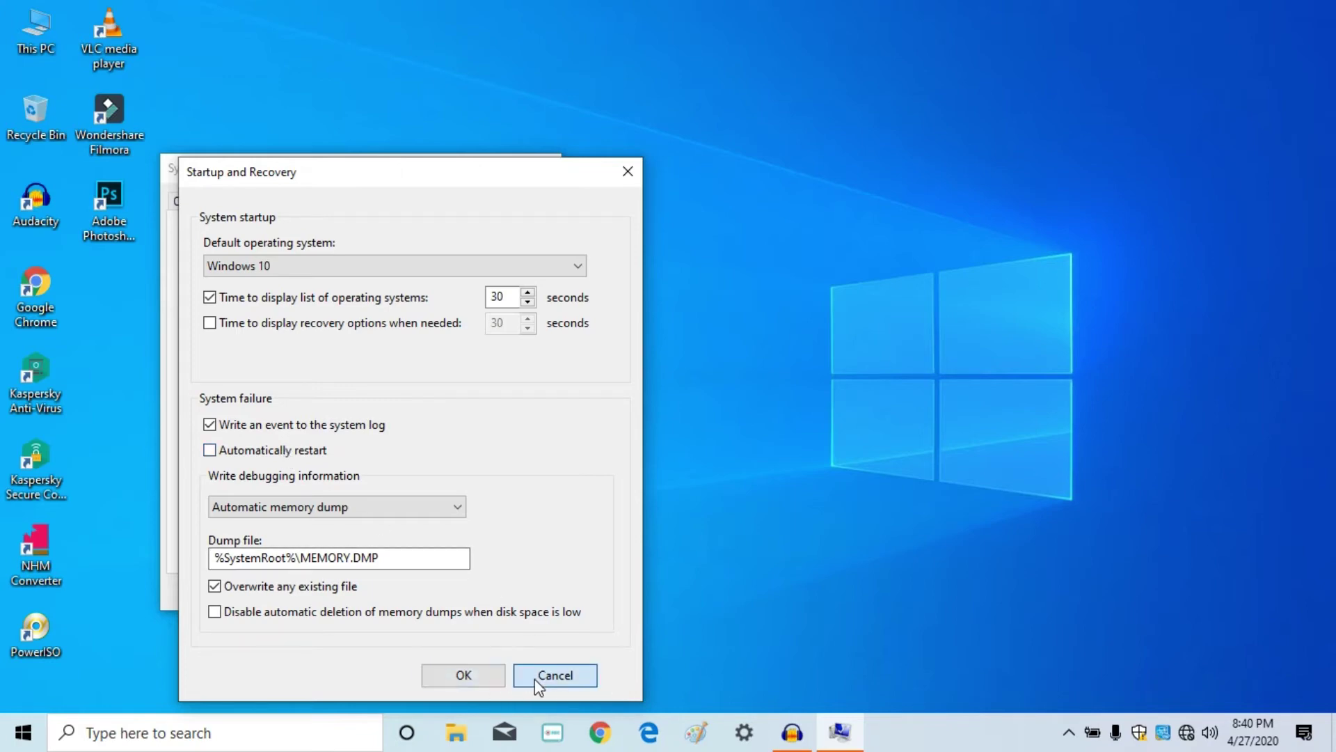
pyautogui.click(547, 170)
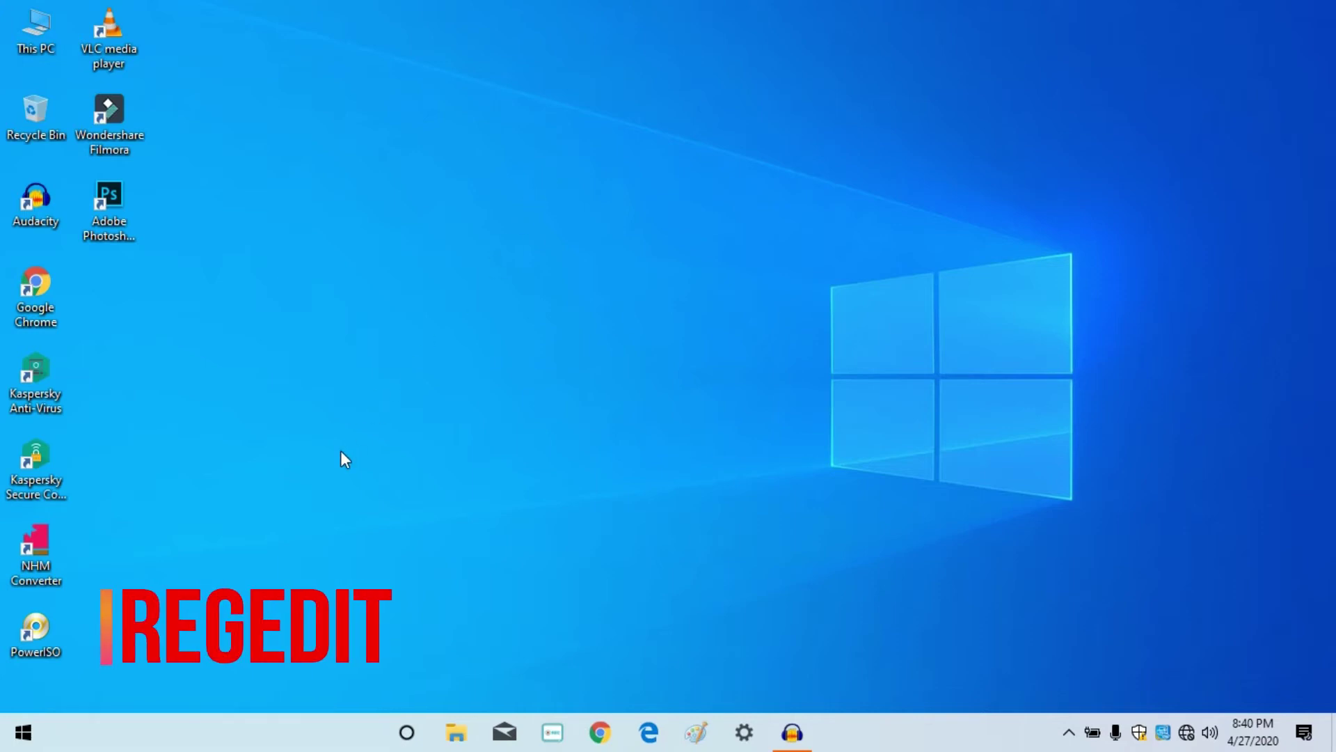
# Run regedit from the Run dialog and confirm the launch prompt
pyautogui.press('super+r')
pyautogui.press('Return')
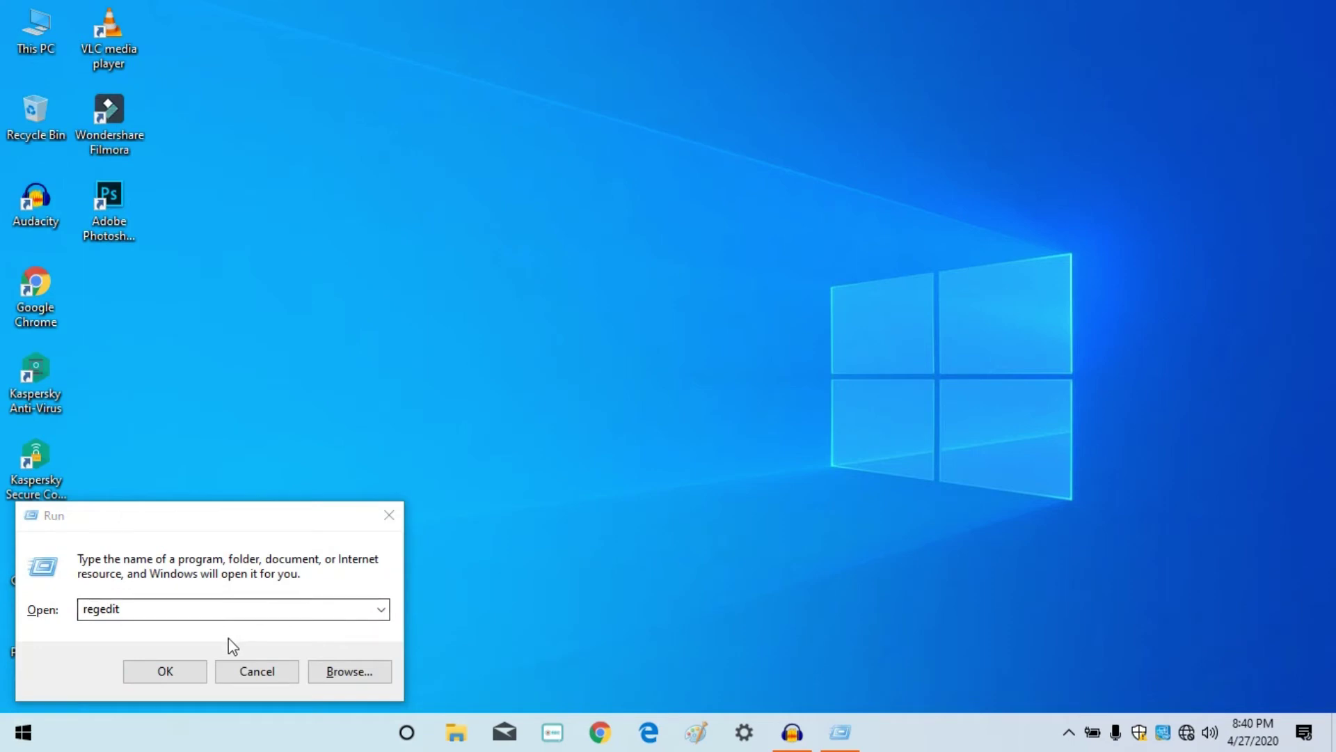
pyautogui.click(188, 672)
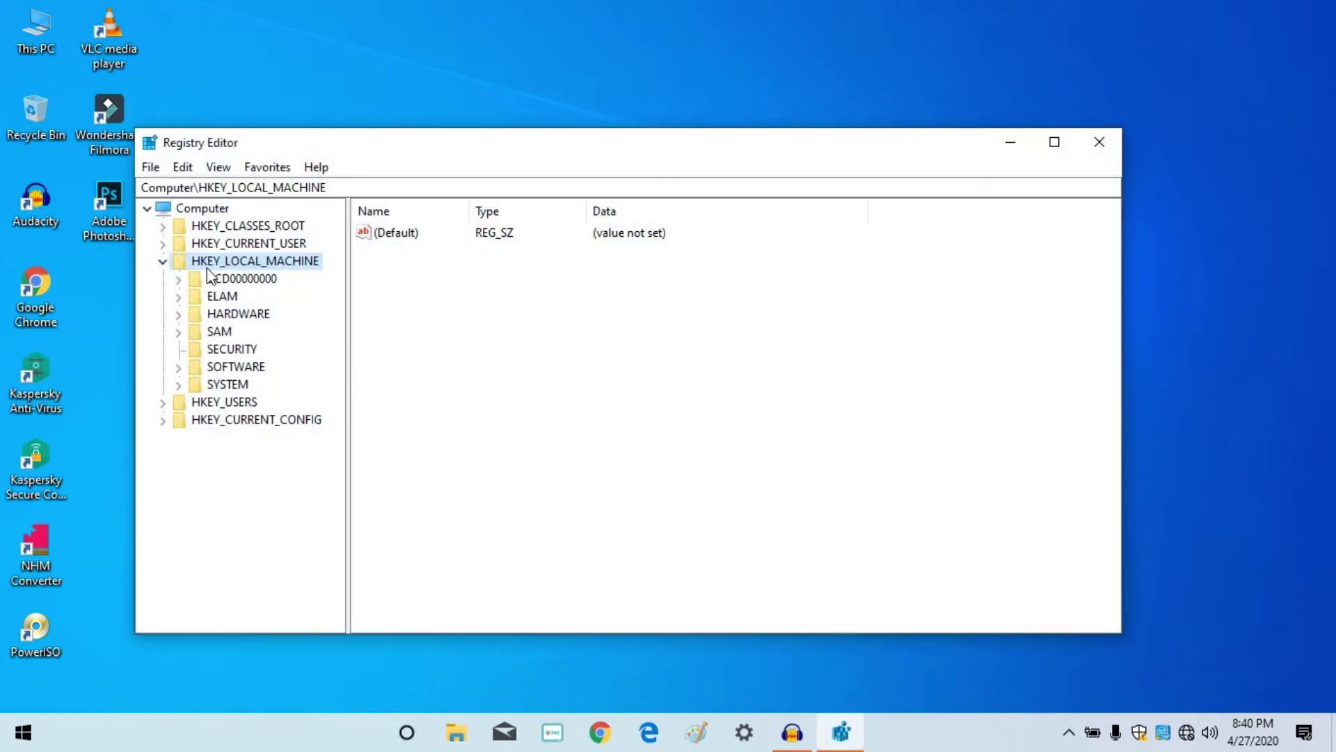
# Expand HKEY_LOCAL_MACHINE and SOFTWARE, and maximize the Registry Editor window
pyautogui.click(161, 263)
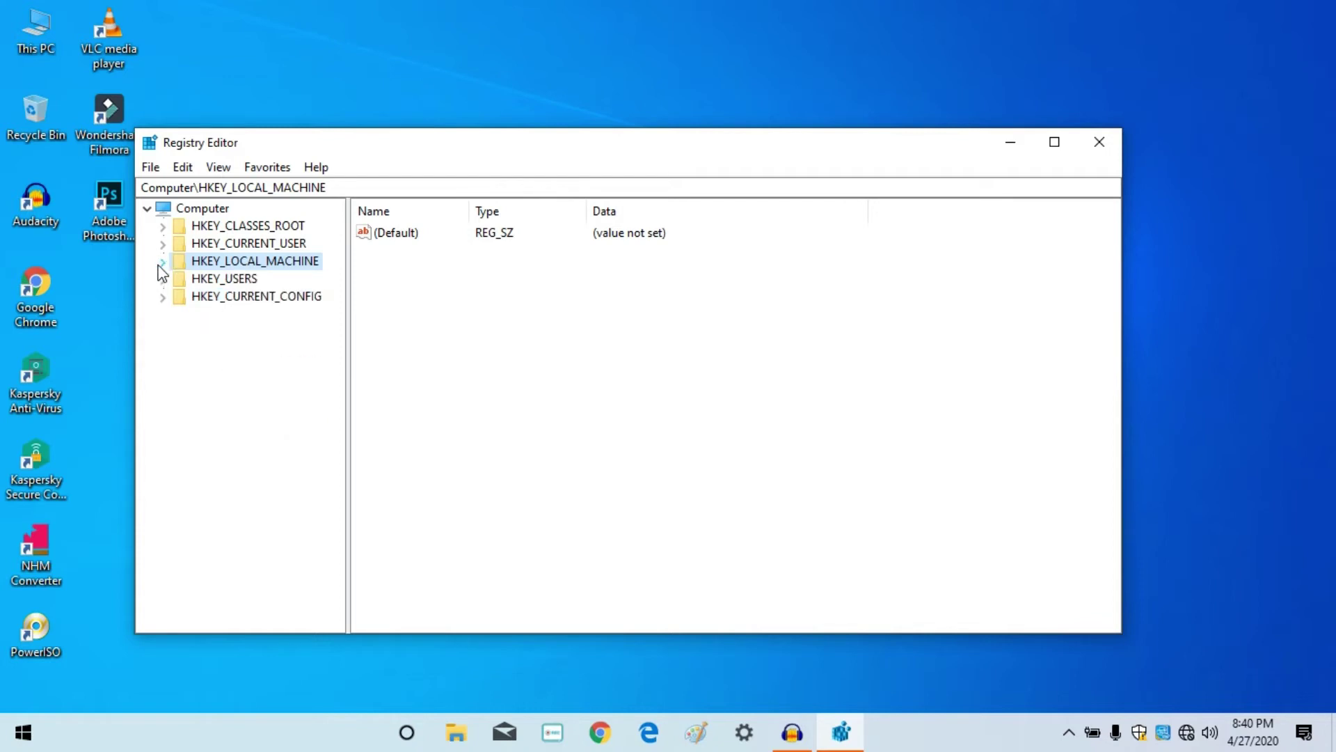
pyautogui.click(161, 264)
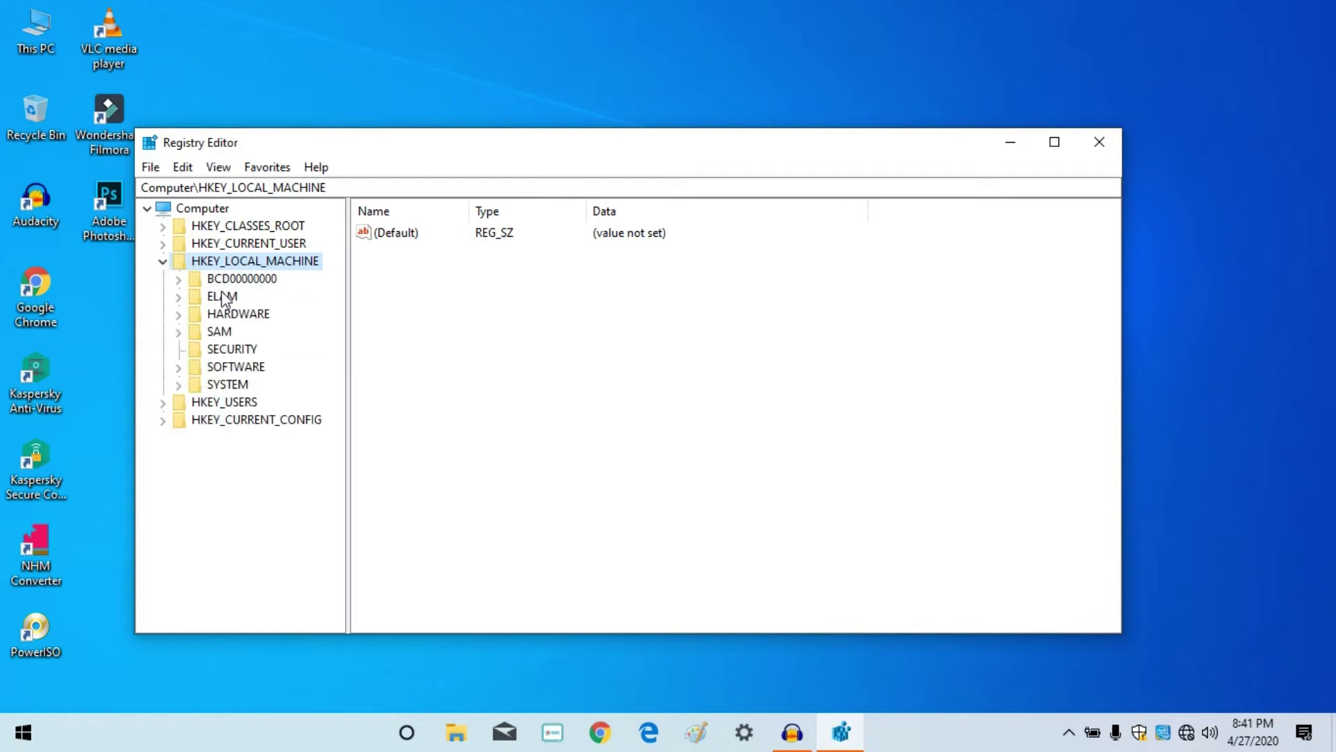
pyautogui.click(180, 368)
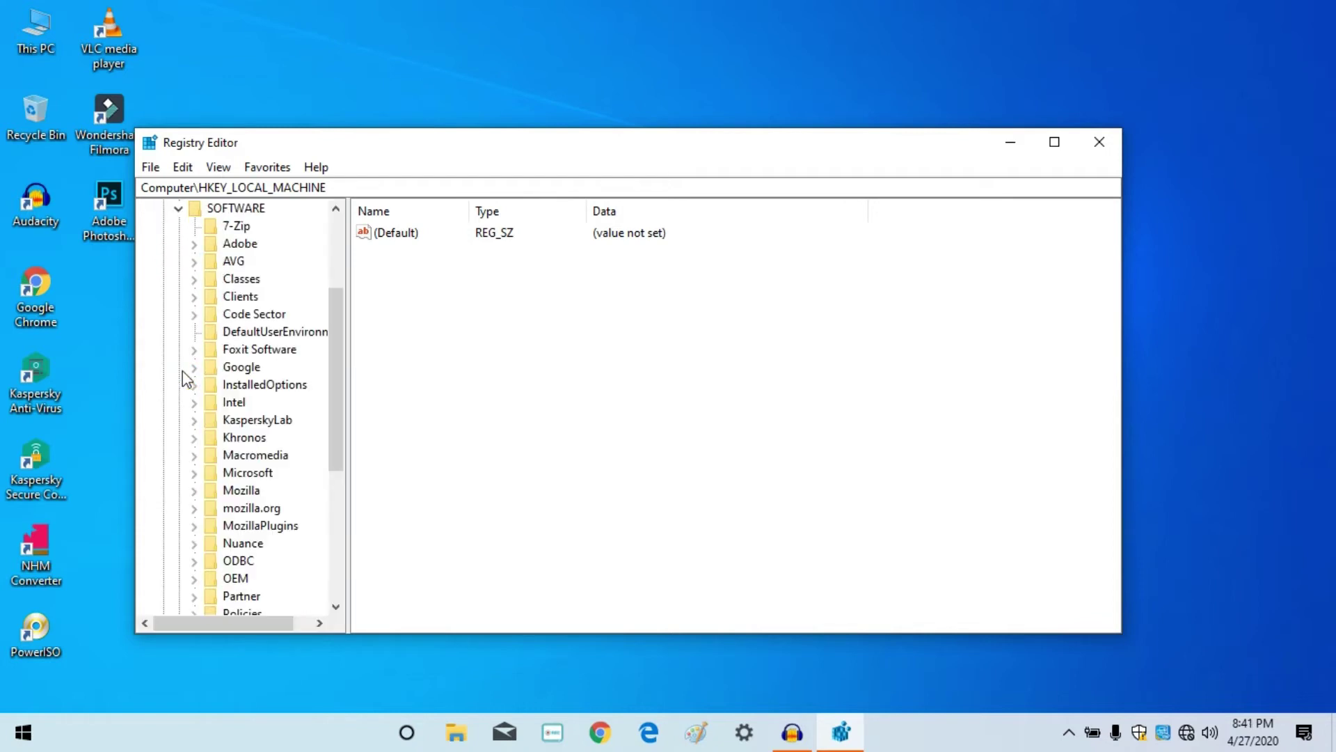
pyautogui.scroll(-1, 243, 349)
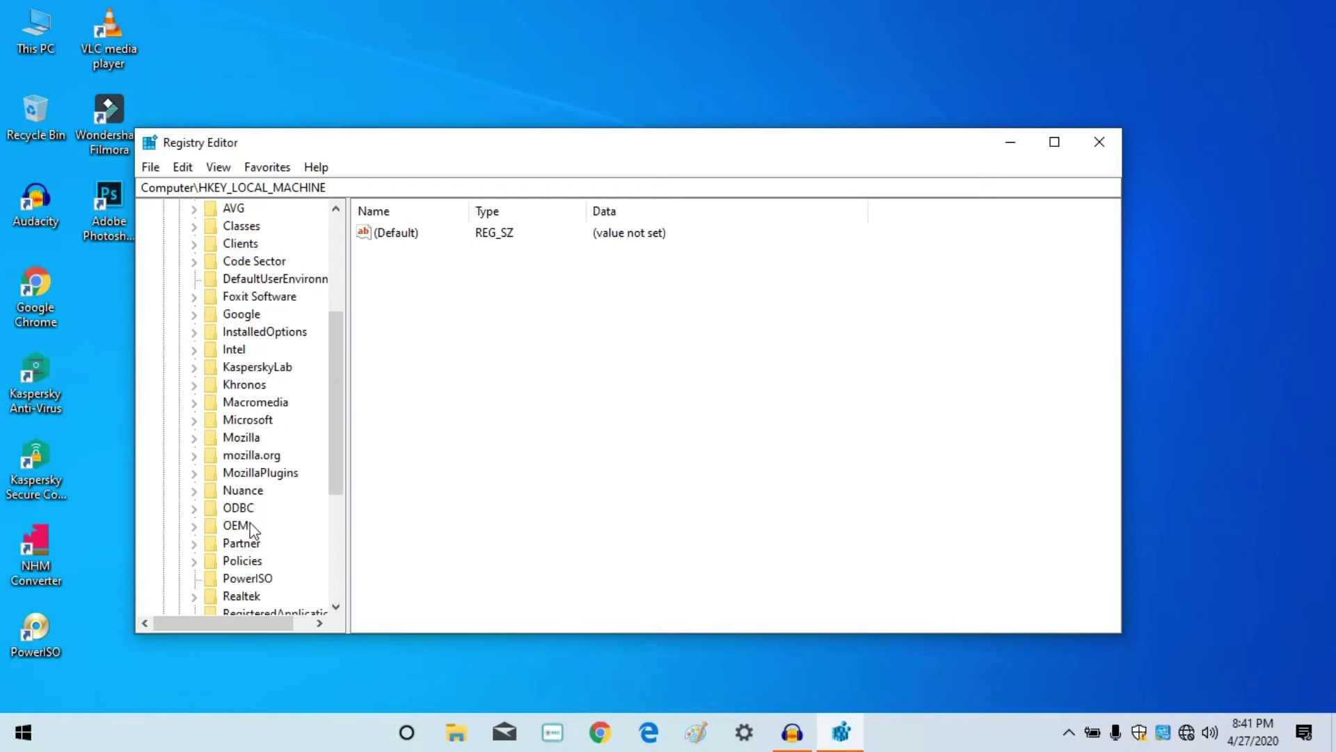
pyautogui.scroll(-1, 250, 522)
pyautogui.click(1055, 142)
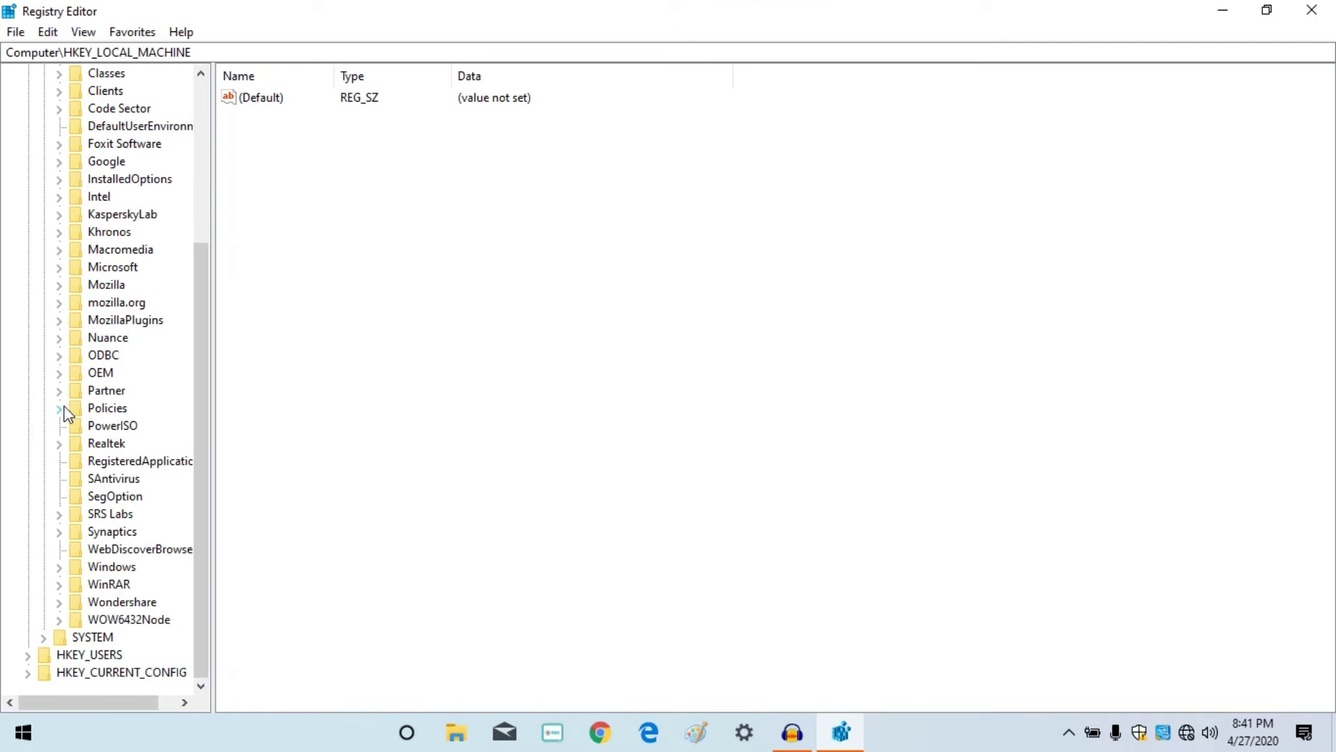
# Expand Policies > Microsoft and select the Windows key
pyautogui.click(60, 408)
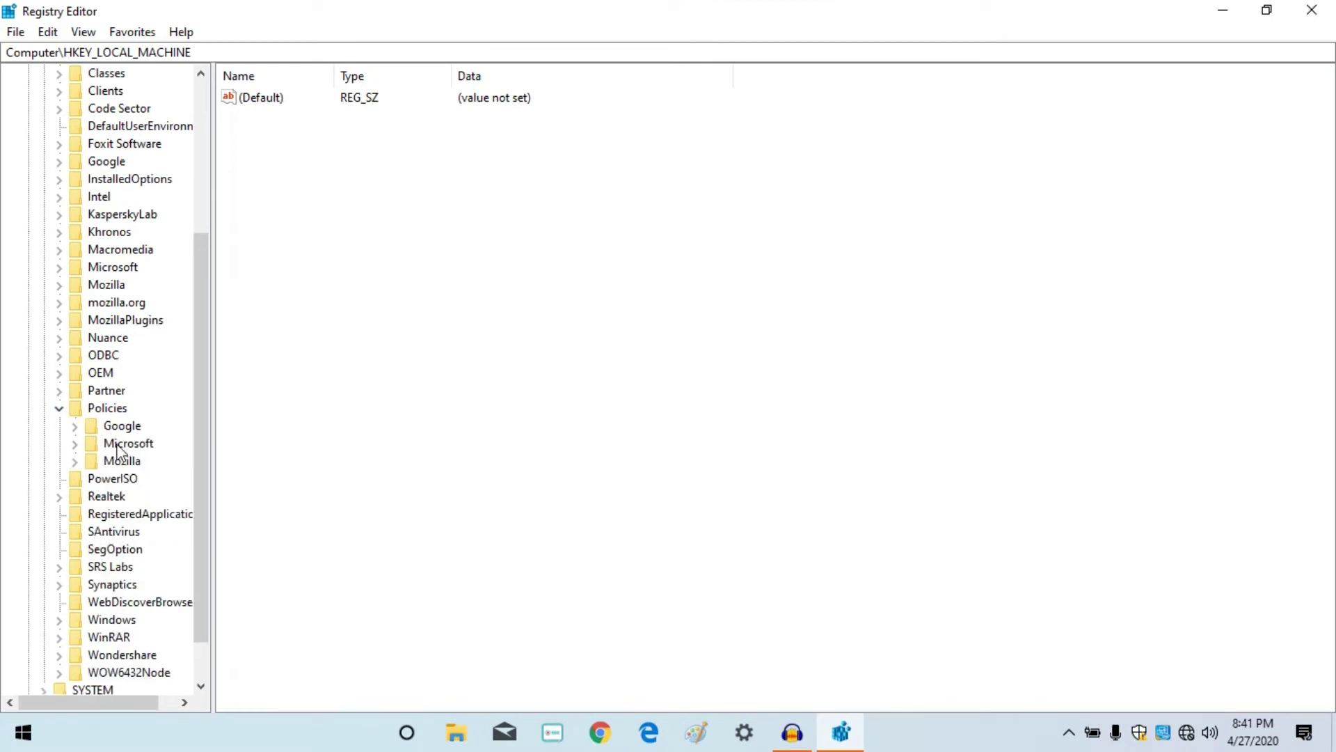
pyautogui.click(75, 444)
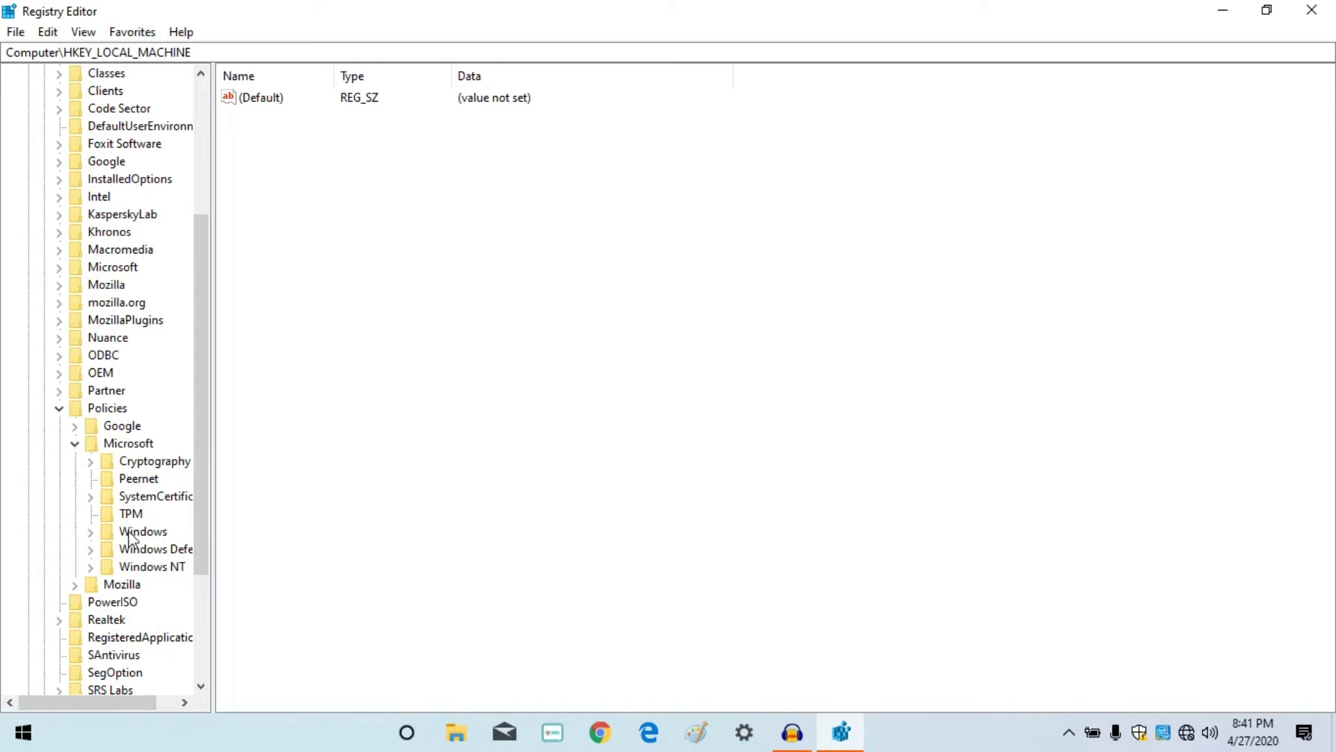
pyautogui.click(91, 532)
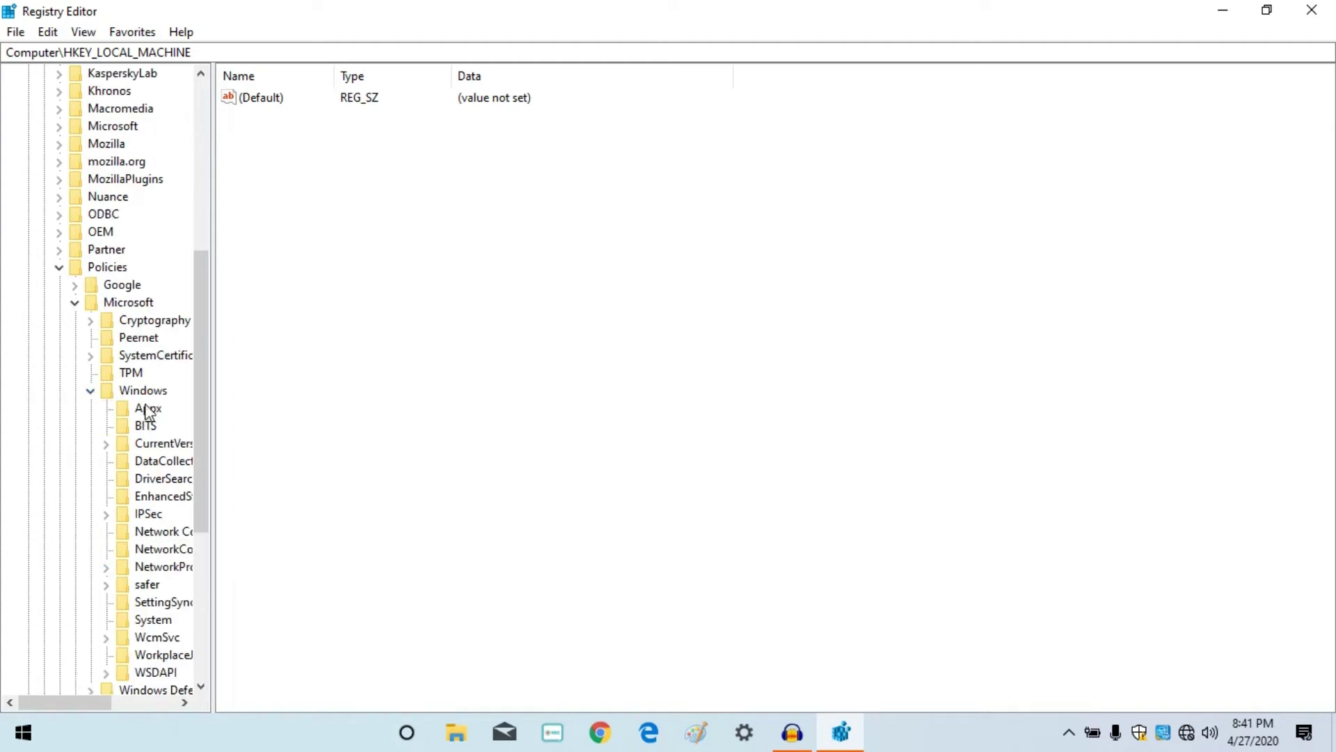
pyautogui.scroll(-1, 148, 410)
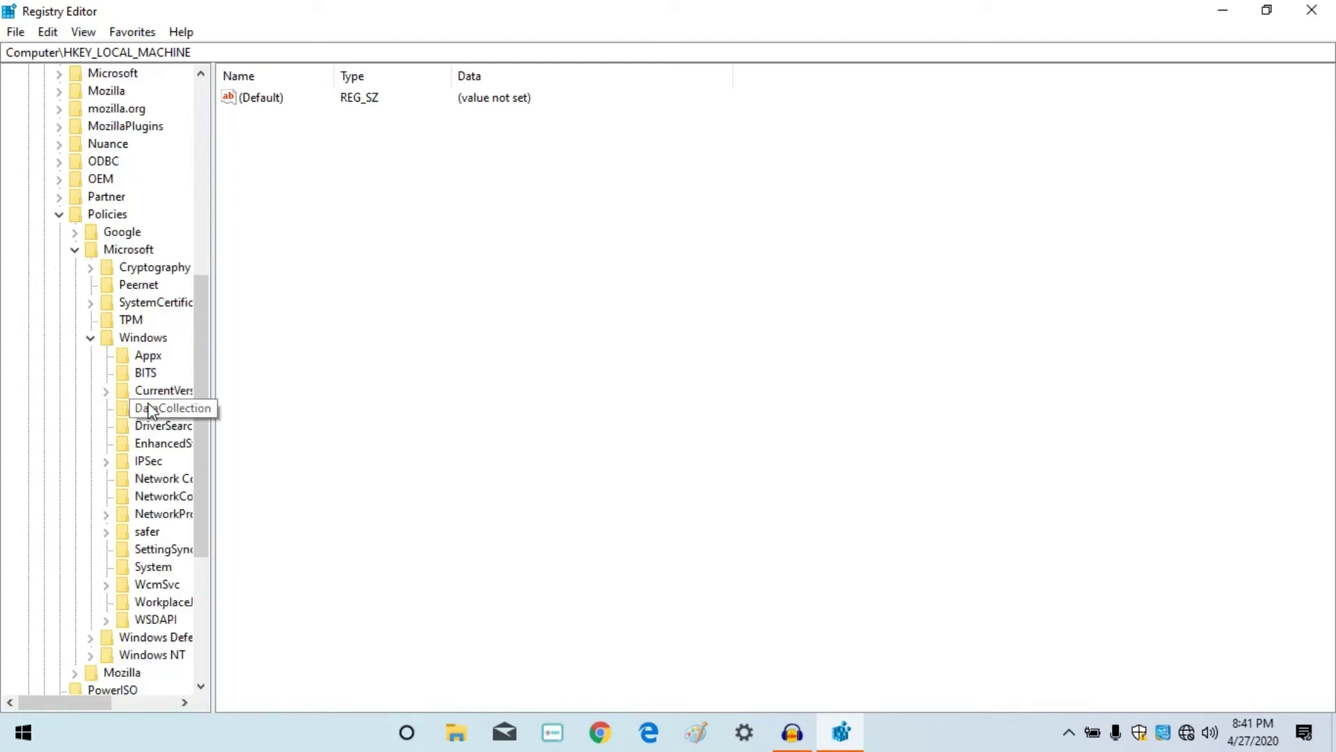
pyautogui.click(148, 341)
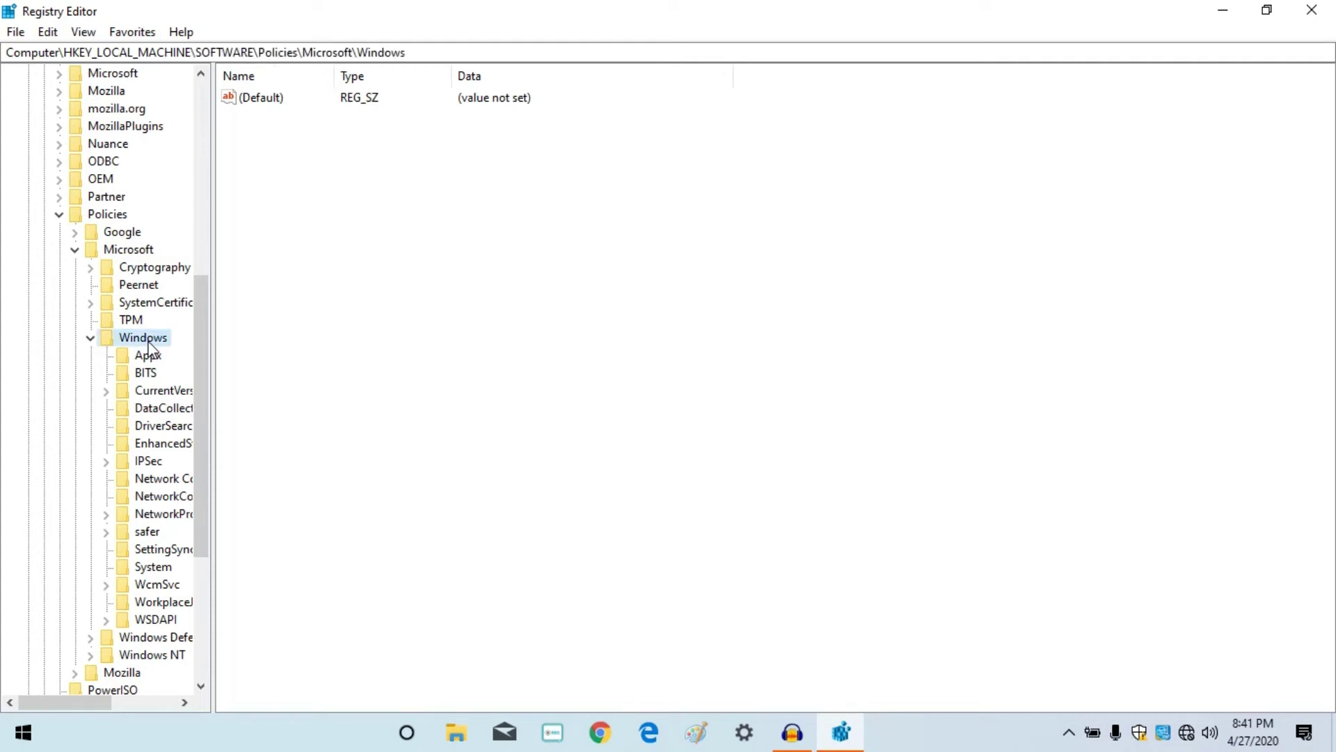
# Create a new key named WindowsUpdates under Policies\Microsoft\Windows and select it
pyautogui.rightClick(148, 342)
pyautogui.moveTo(162, 374)
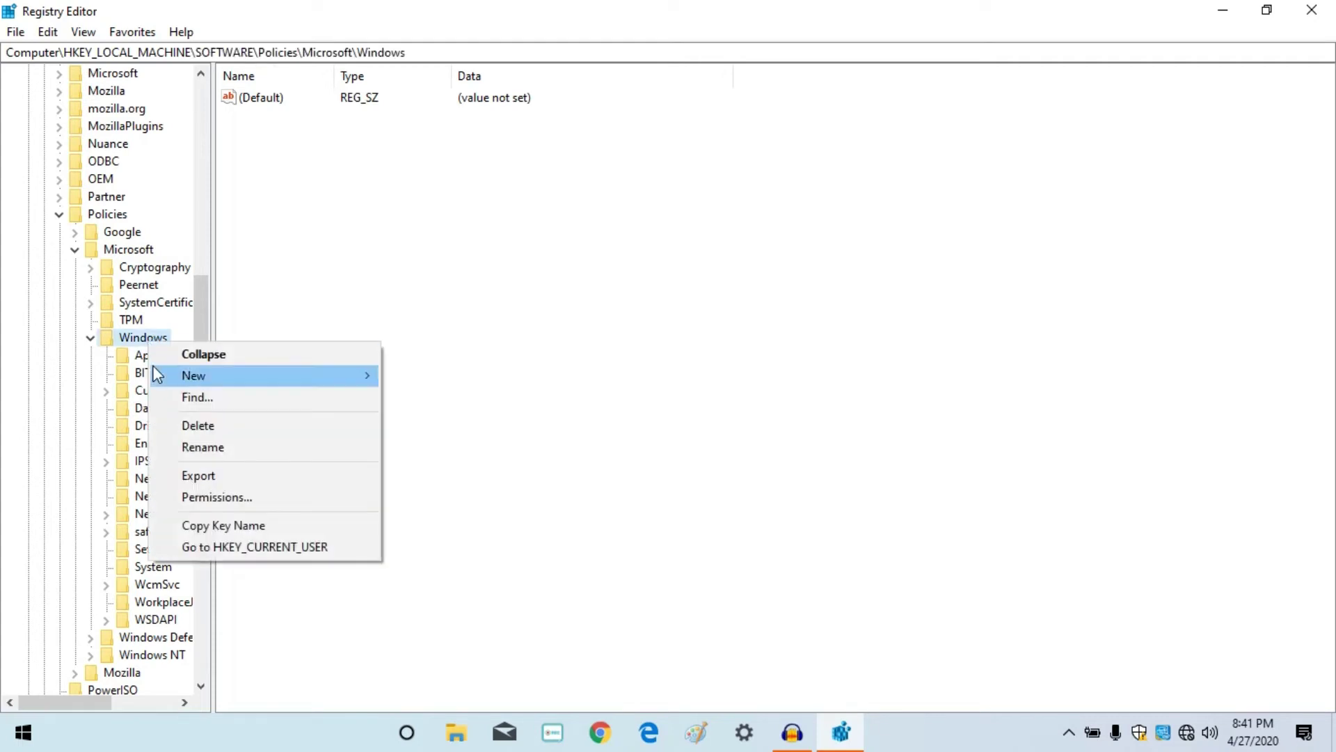
pyautogui.click(518, 376)
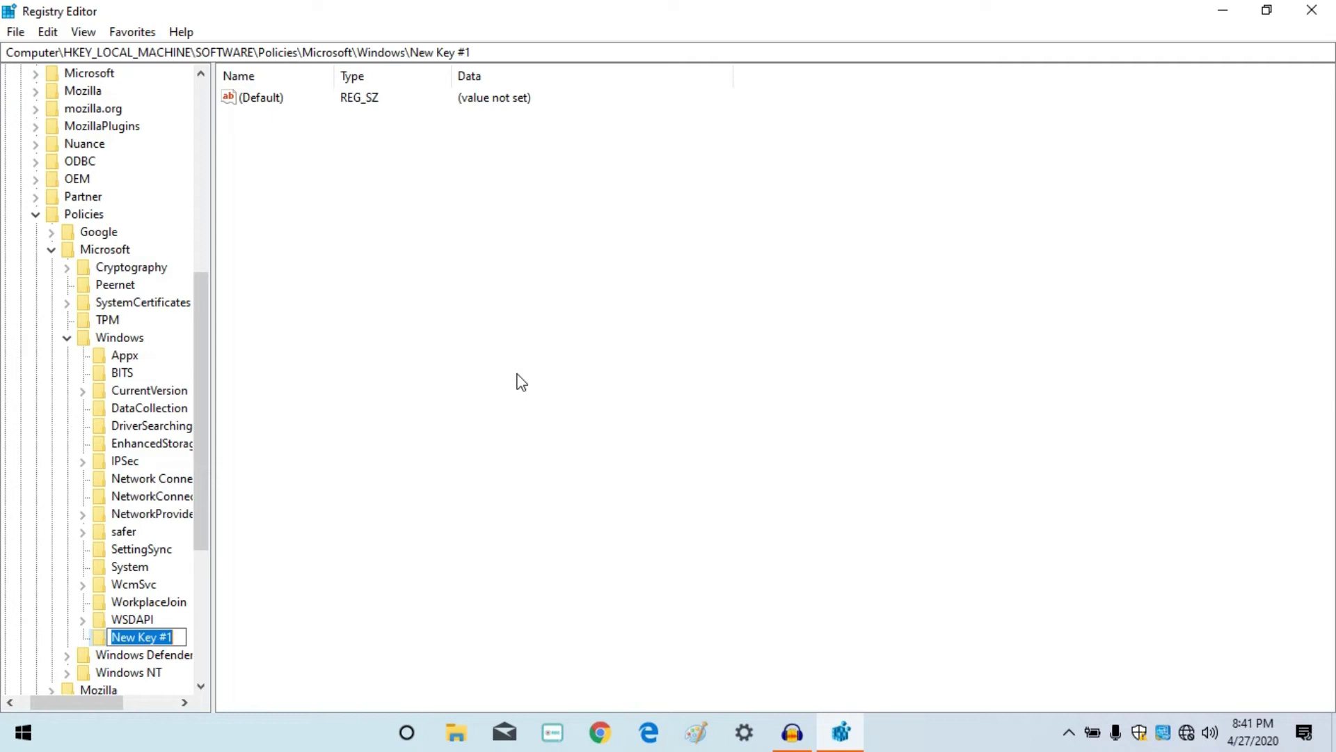
pyautogui.write('Wi')
pyautogui.write('nd')
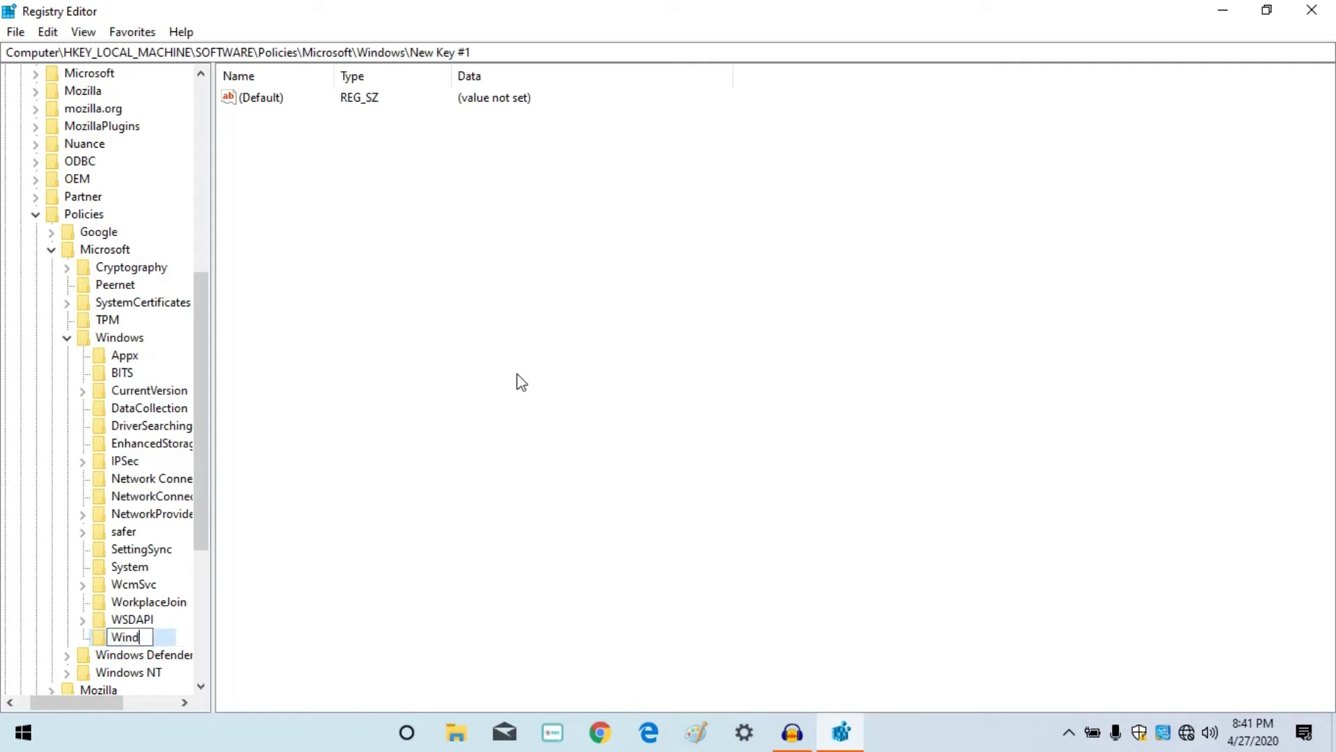
pyautogui.write('owsUpdates')
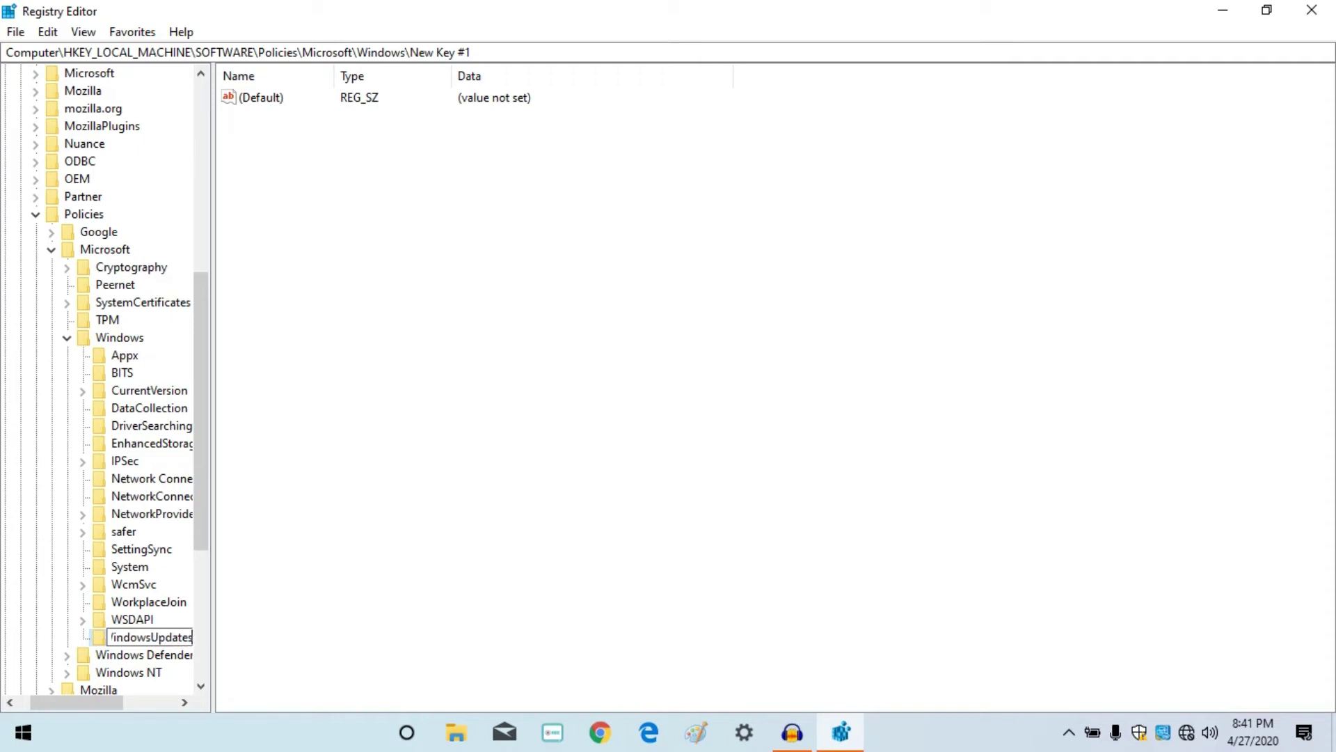
pyautogui.click(282, 423)
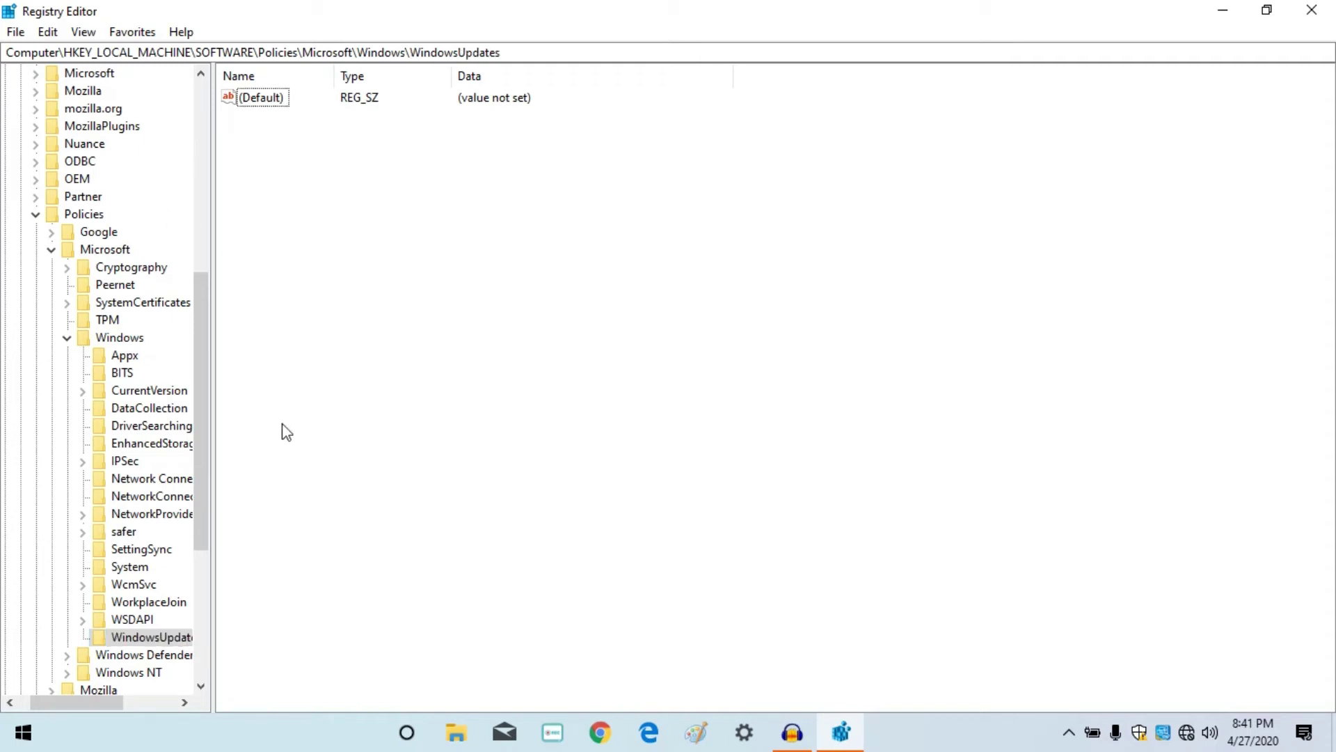
pyautogui.click(171, 636)
# Create a subkey named AU under WindowsUpdates and select it
pyautogui.rightClick(177, 637)
pyautogui.moveTo(270, 466)
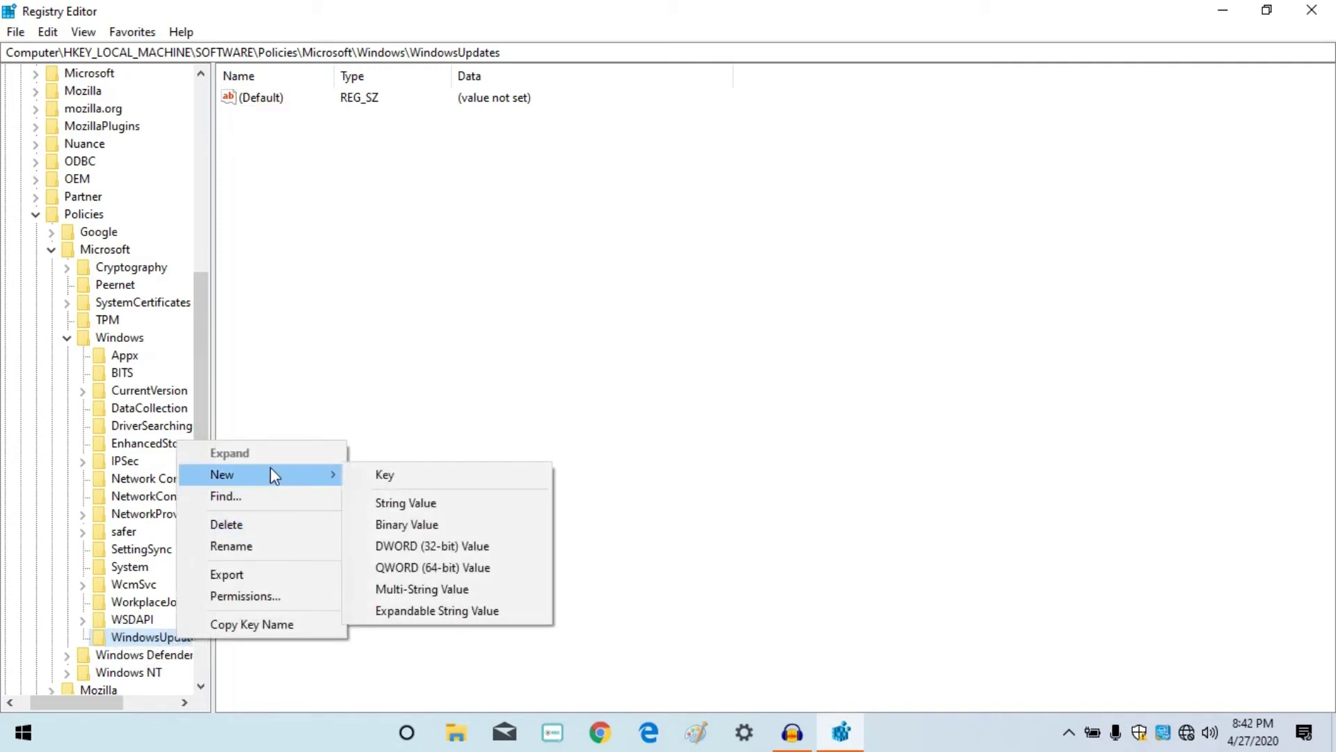
pyautogui.click(356, 475)
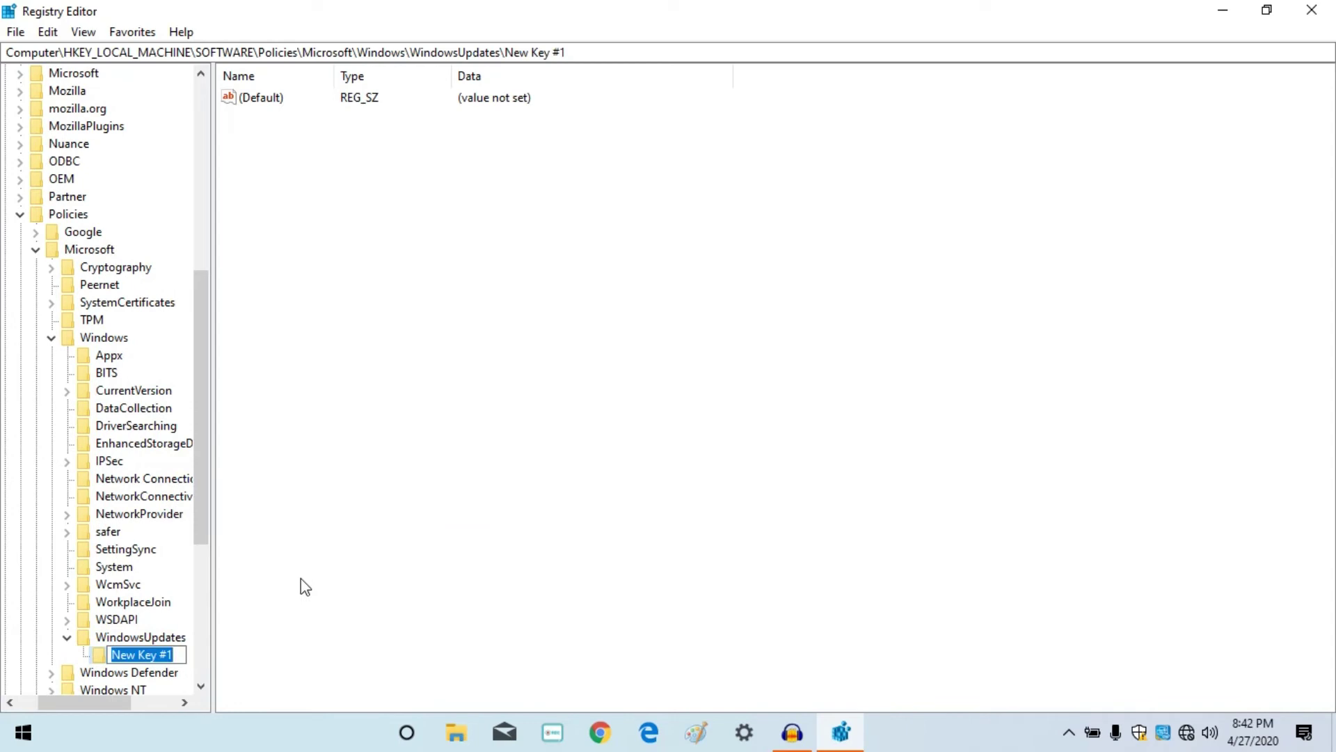
pyautogui.write('AU')
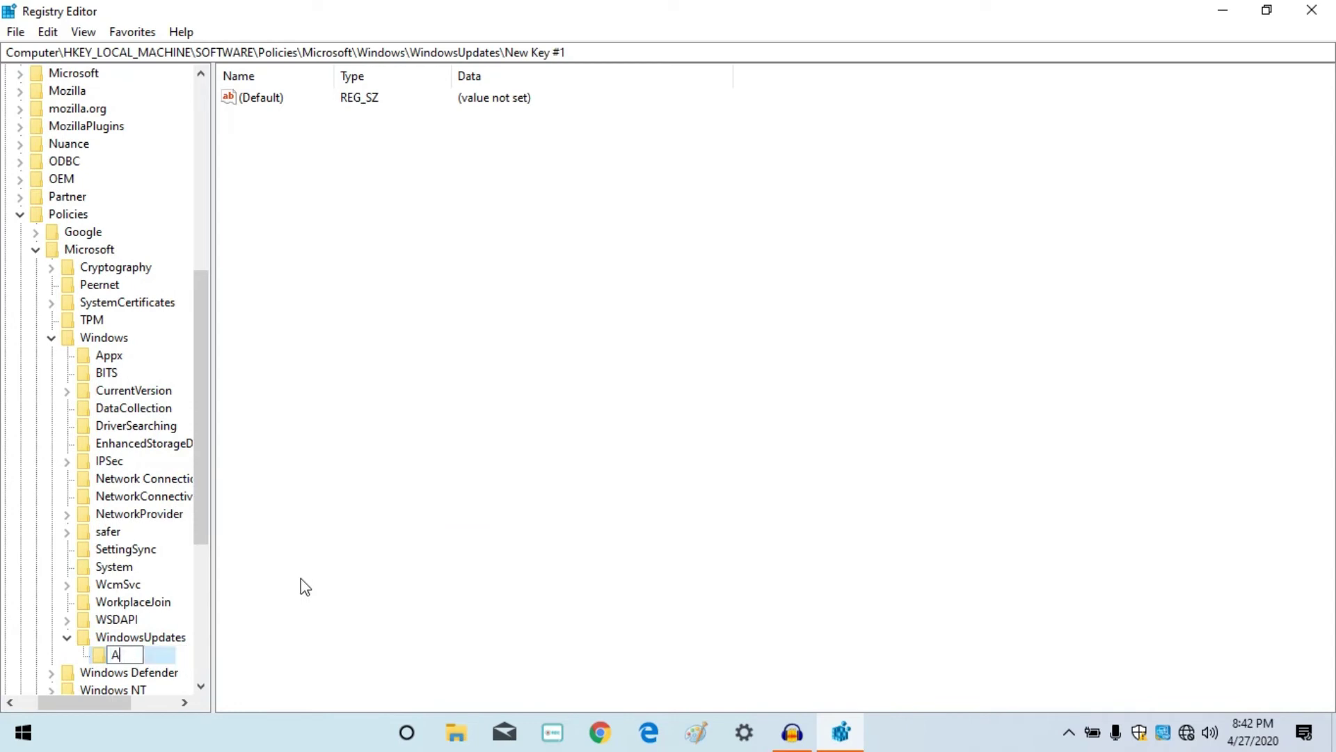
pyautogui.click(409, 578)
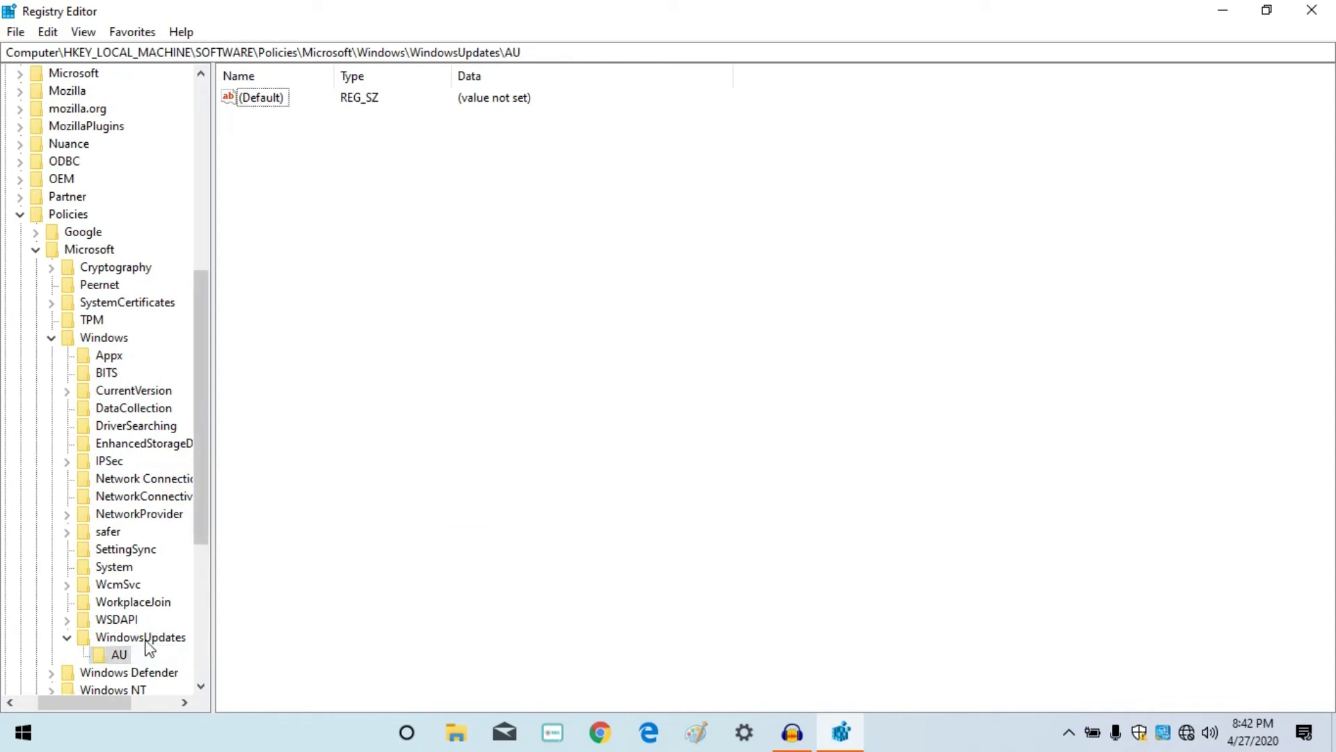
pyautogui.click(120, 656)
pyautogui.rightClick(447, 437)
# Add a DWORD (32-bit) value named NoAutoRebootWithLoggedOnUser to the AU key
pyautogui.moveTo(453, 446)
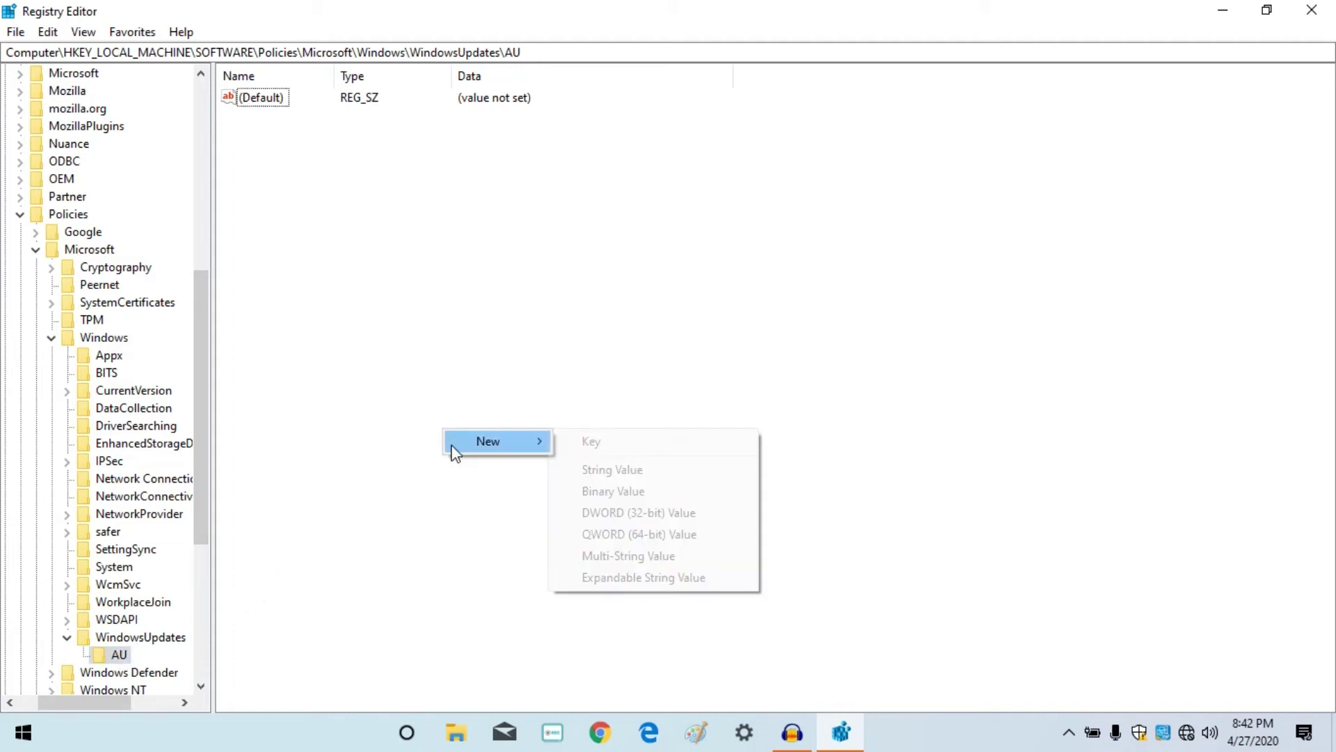
pyautogui.click(626, 512)
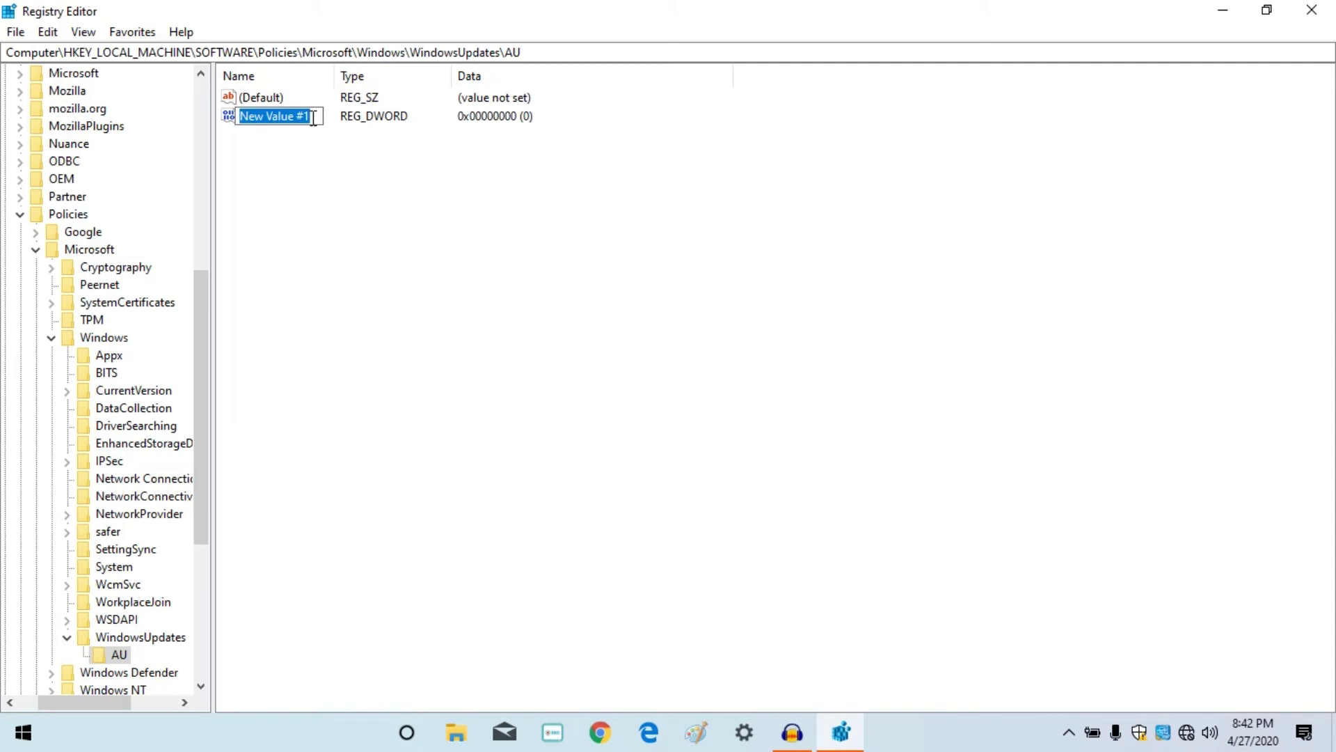
pyautogui.press('BackSpace')
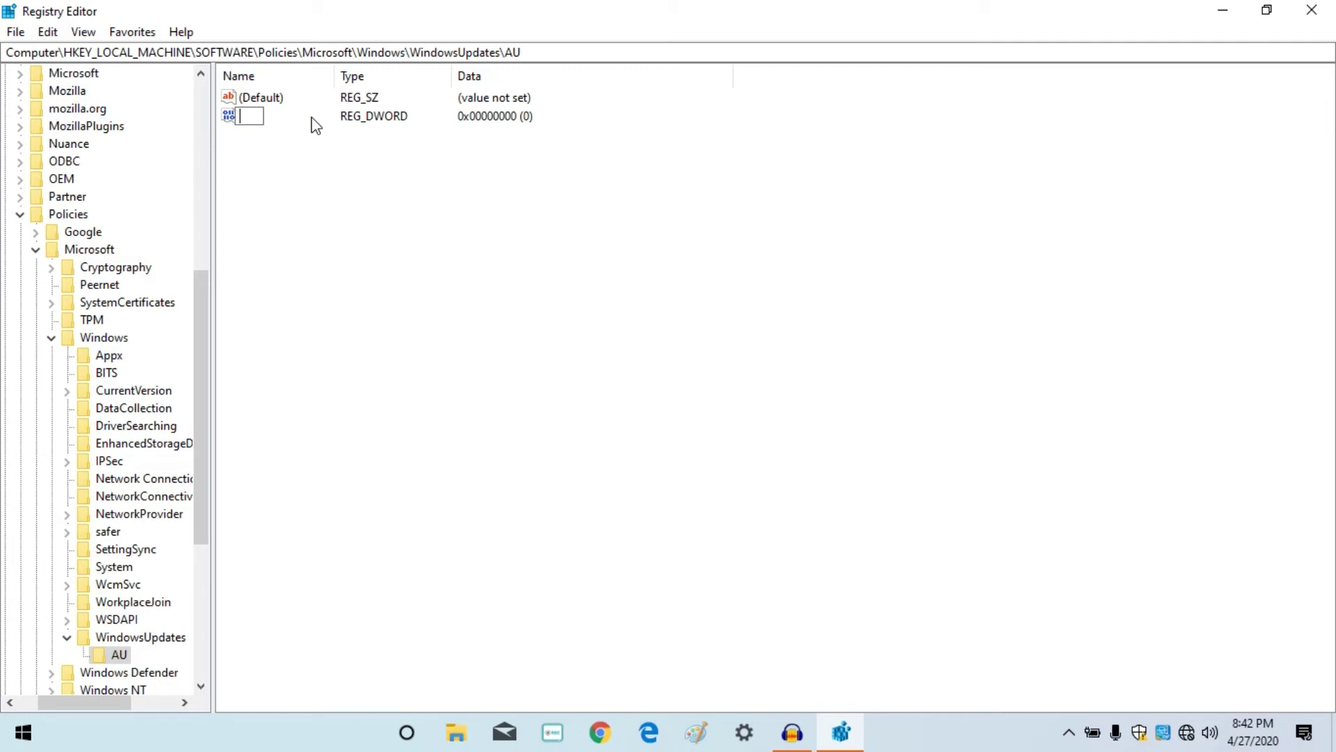
pyautogui.write('NoAutoRebootWithLogged')
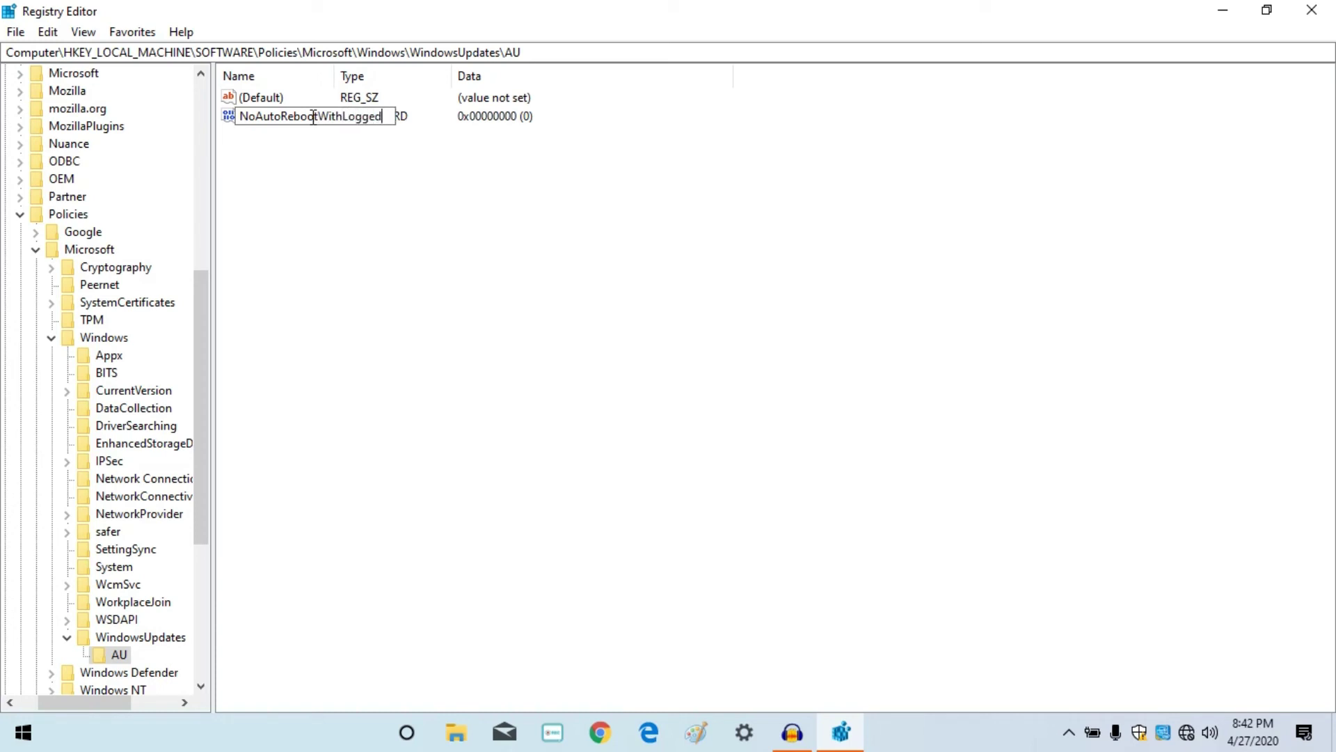
pyautogui.write('OnUser')
pyautogui.press('Return')
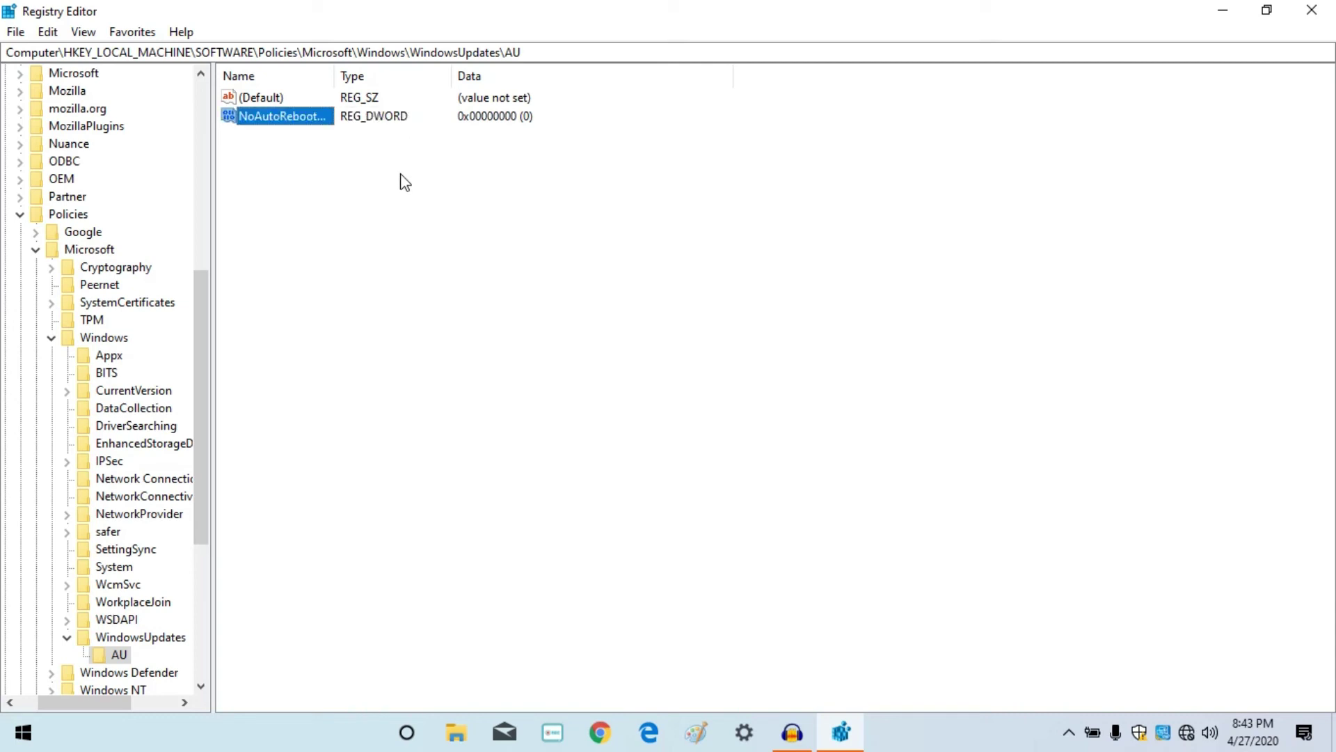
pyautogui.rightClick(298, 122)
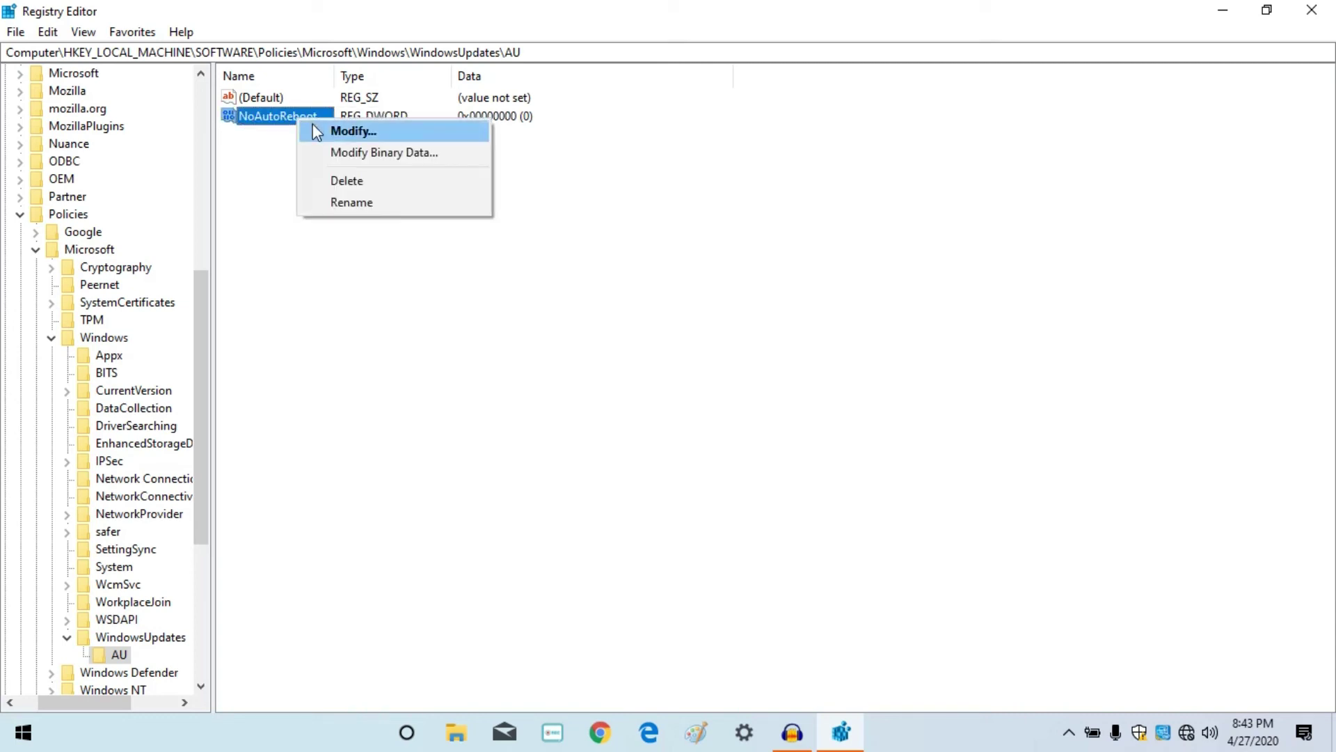
# Change NoAutoRebootWithLoggedOnUser's value data to 1, then close Registry Editor
pyautogui.click(312, 133)
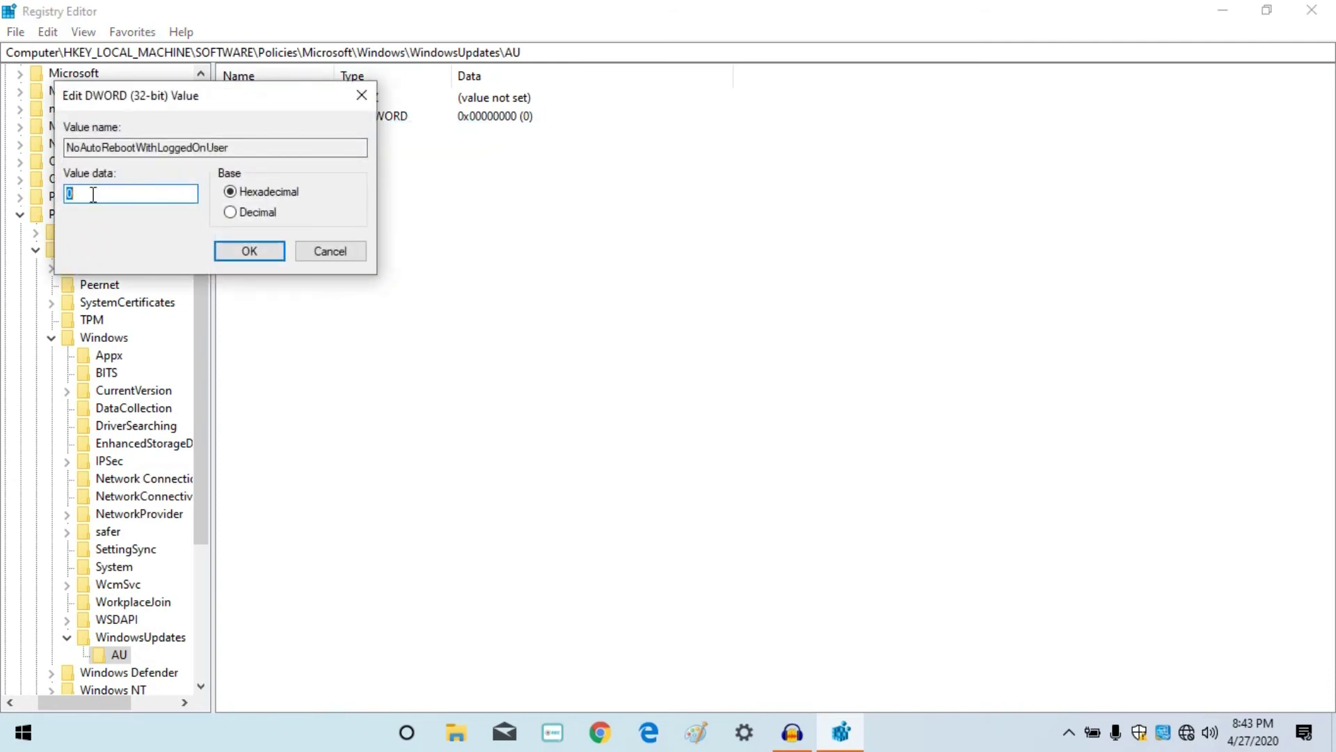
pyautogui.write('1')
pyautogui.click(249, 256)
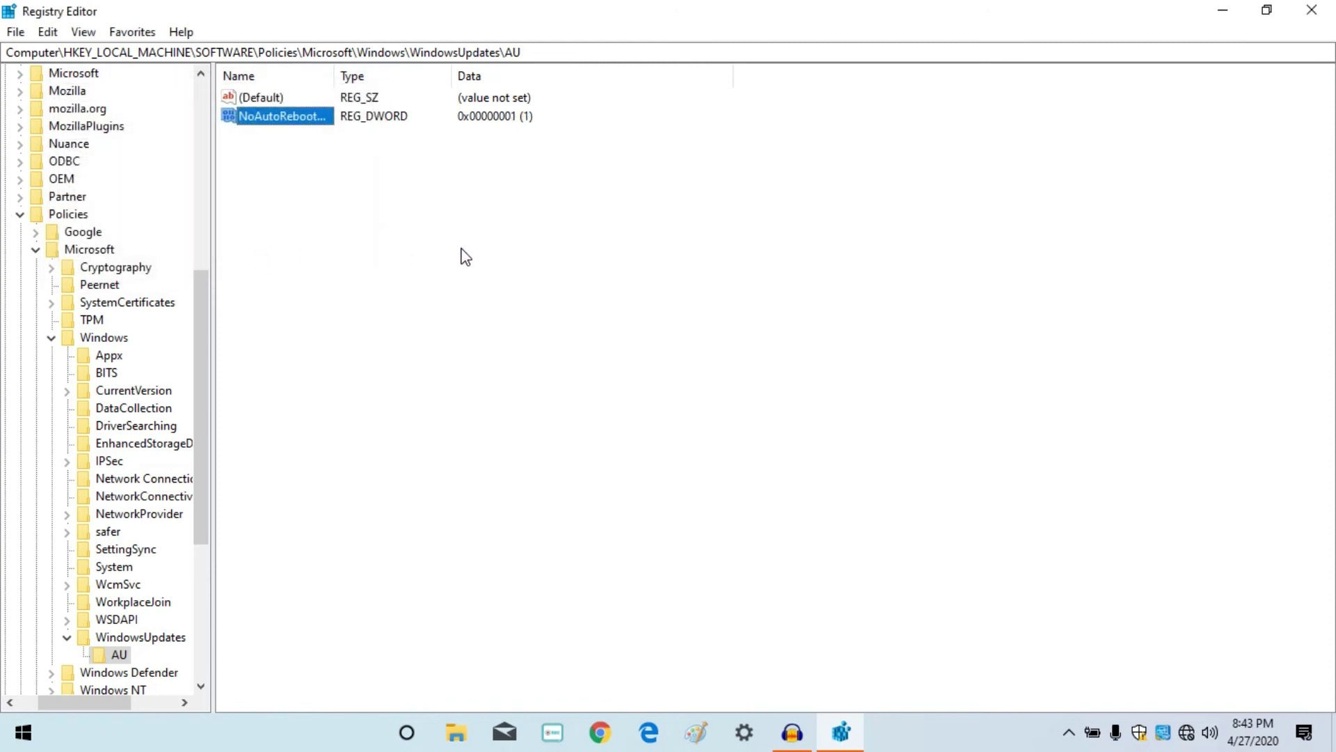
pyautogui.click(1311, 9)
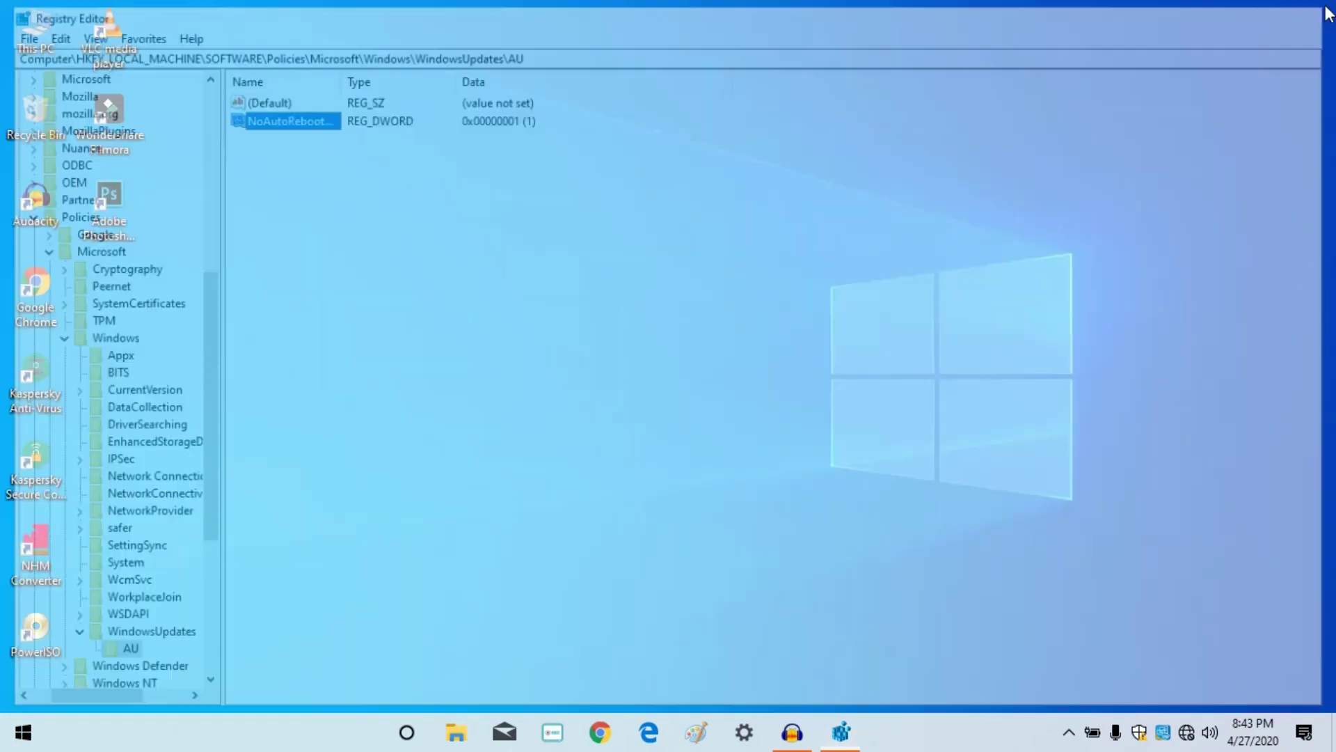